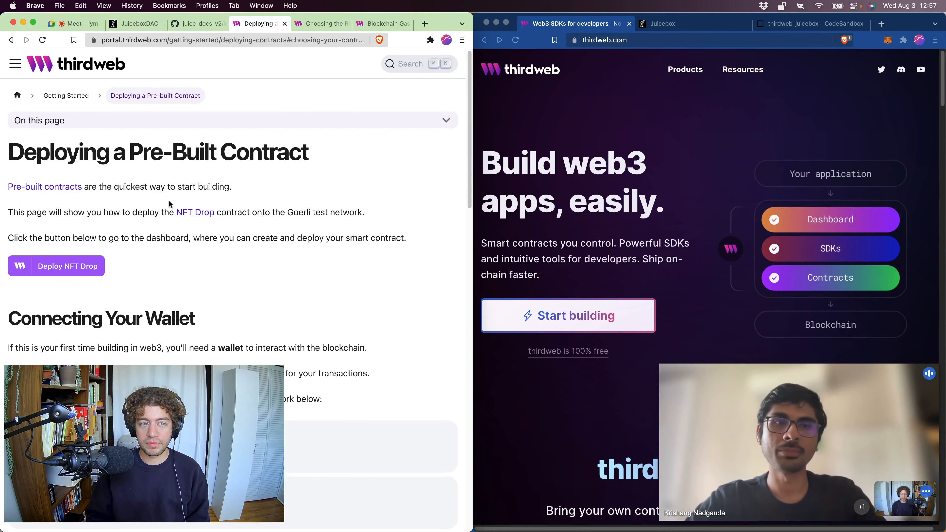
Step: Look through the thirdweb homepage, including its pre-built contracts, SDKs, dashboards, supported chains, pricing and use cases
scroll(177, 224, down, 8)
scroll(194, 219, up, 8)
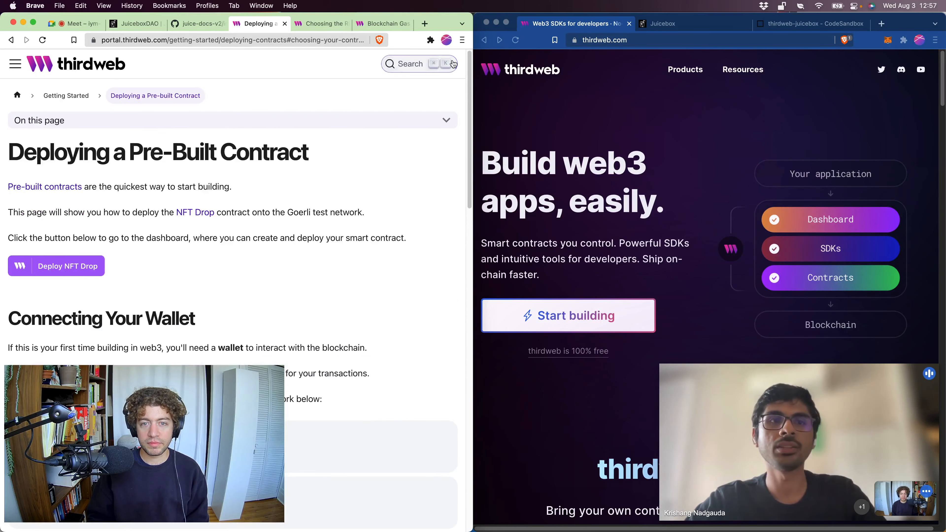
scroll(572, 149, down, 7)
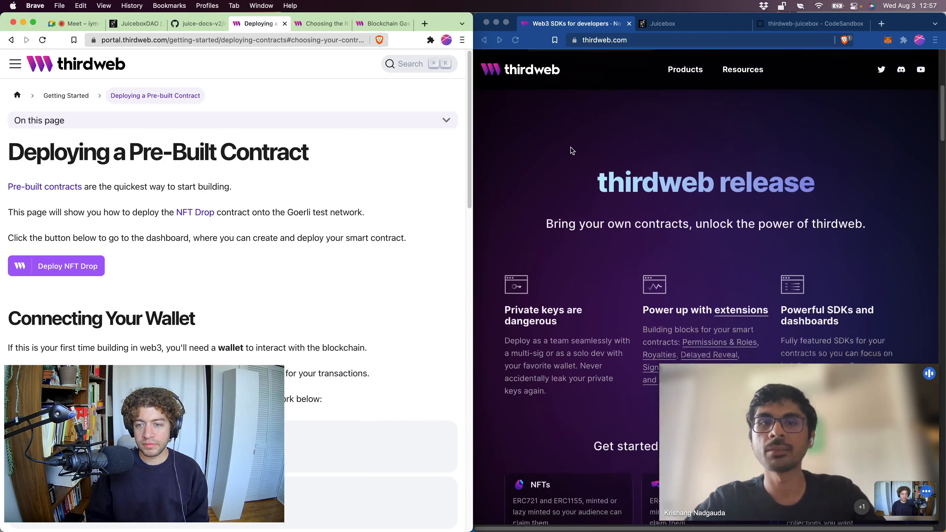
scroll(573, 151, down, 2)
scroll(557, 185, down, 6)
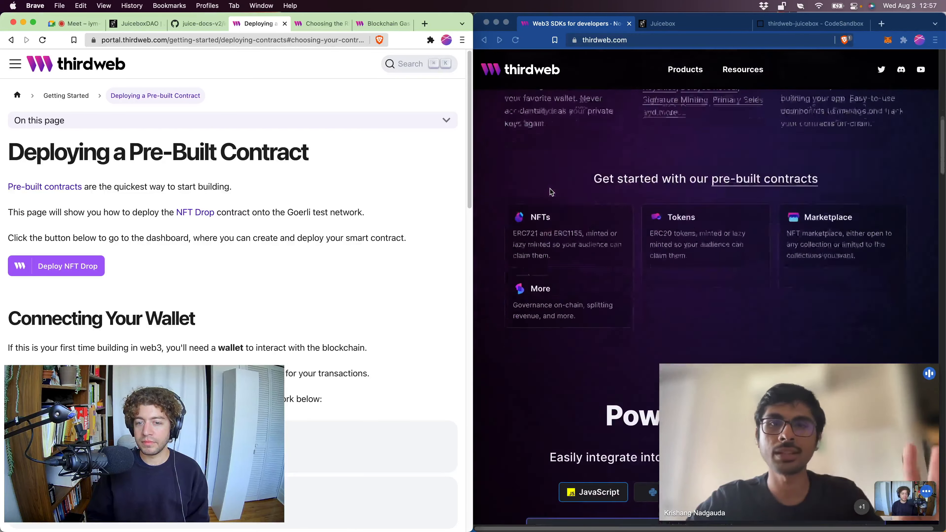
scroll(543, 258, down, 5)
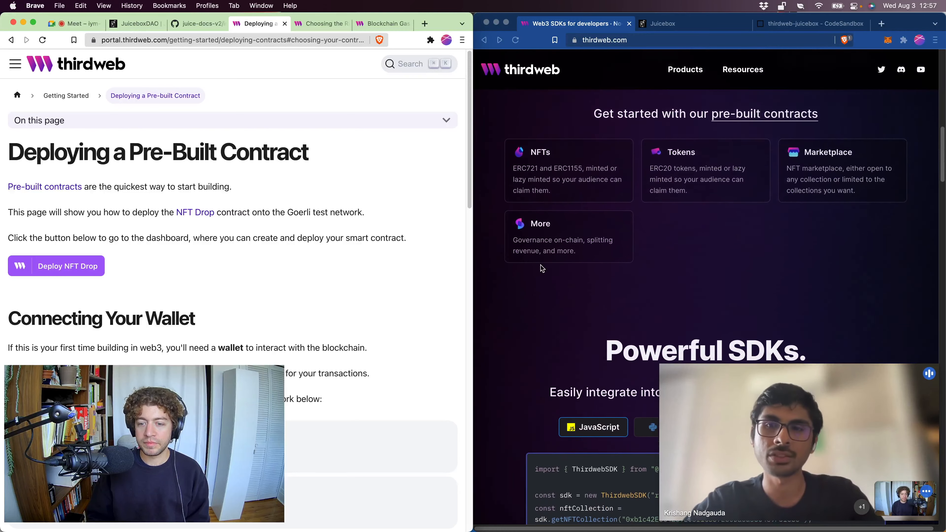
scroll(539, 287, down, 15)
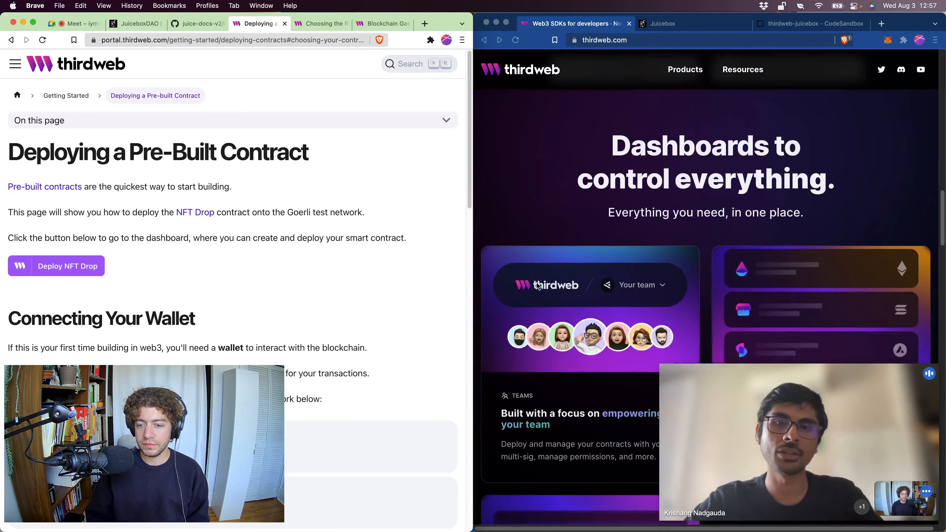
scroll(538, 286, down, 15)
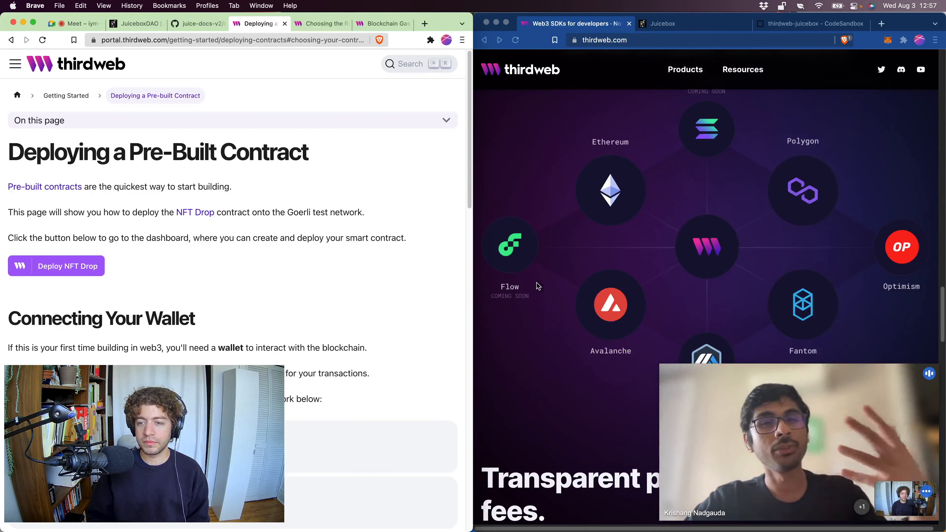
scroll(538, 283, down, 8)
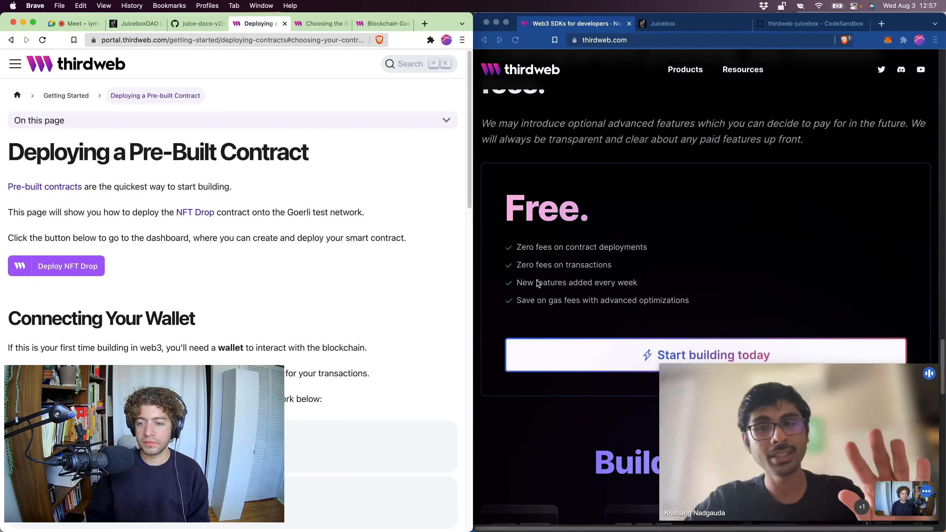
scroll(539, 283, down, 9)
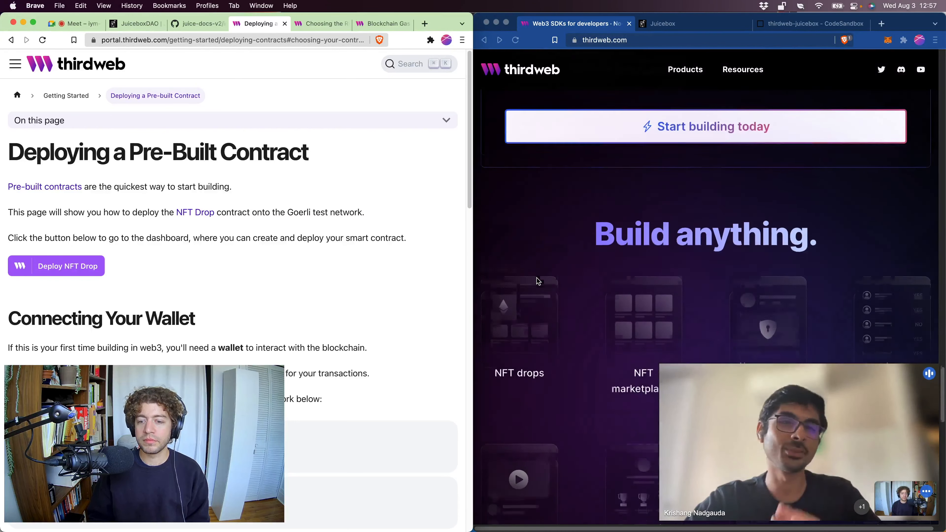
scroll(538, 279, down, 1)
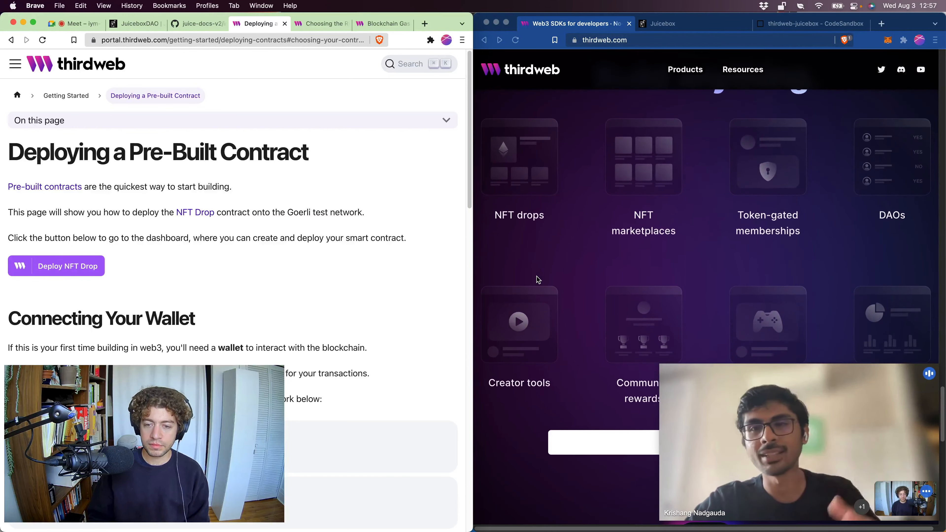
scroll(539, 279, down, 1)
scroll(537, 280, down, 8)
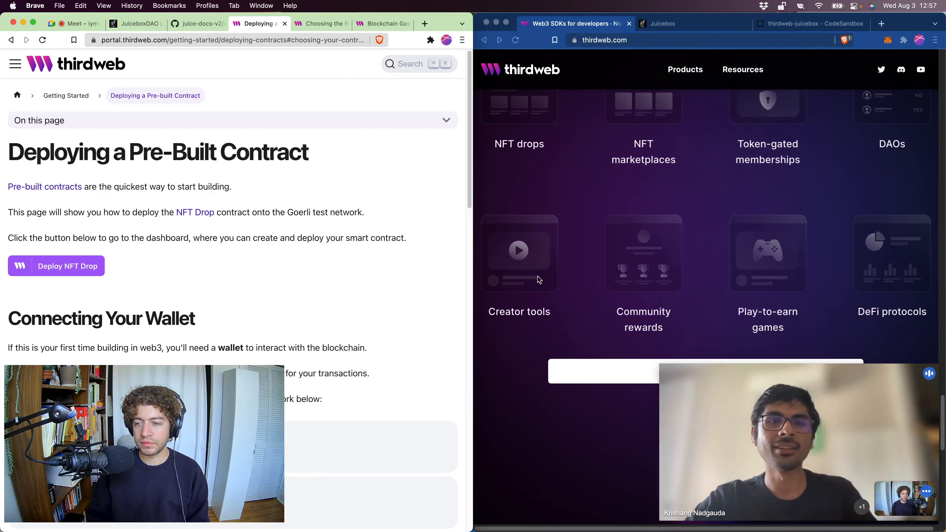
scroll(539, 279, down, 3)
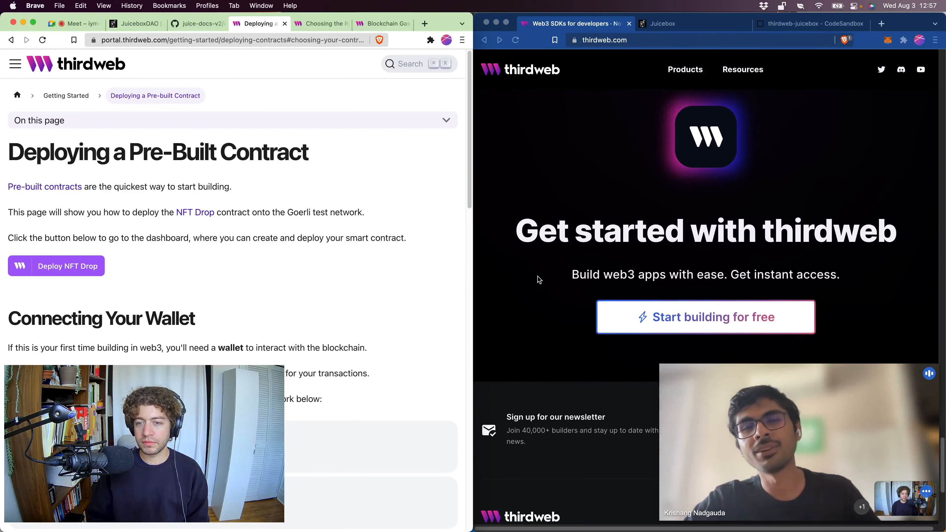
scroll(539, 279, down, 5)
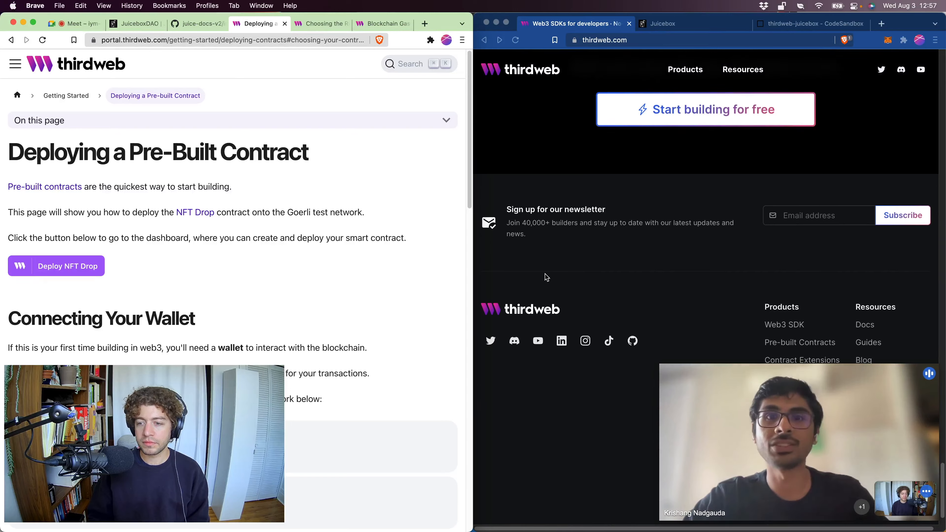
scroll(541, 276, up, 15)
scroll(548, 271, up, 5)
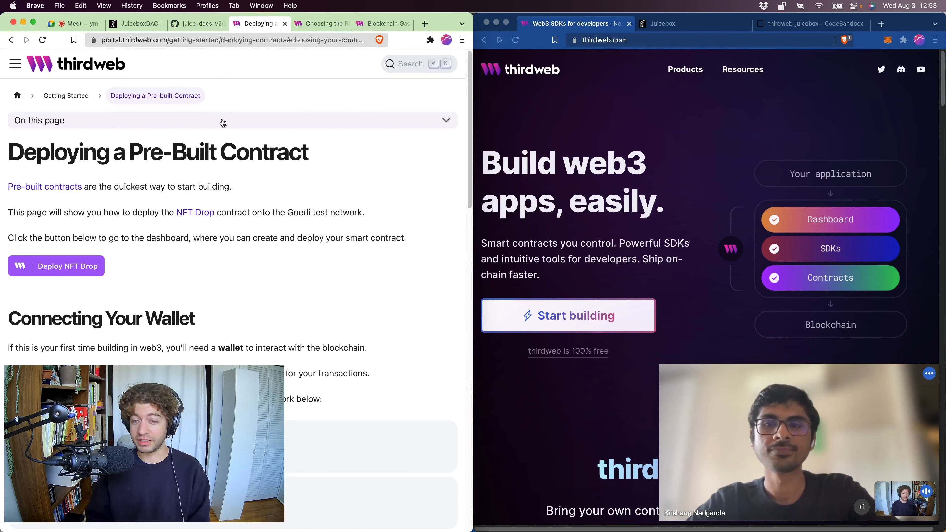
Step: Complete thirdweb's contract selection quiz for an NFT project with multiple copies to reach the Edition Drop recommendation
scroll(252, 297, down, 1)
key(ctrl+Tab)
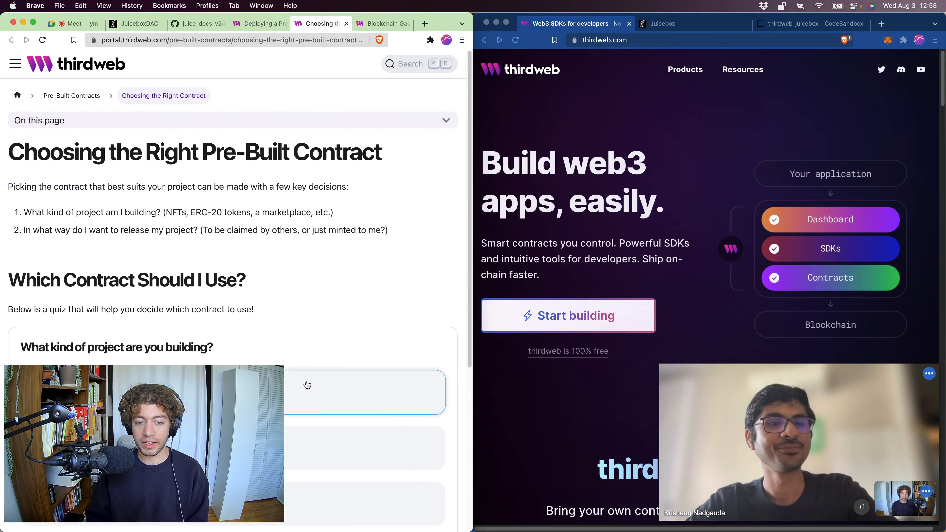
scroll(285, 339, down, 1)
scroll(285, 339, down, 2)
scroll(285, 340, up, 2)
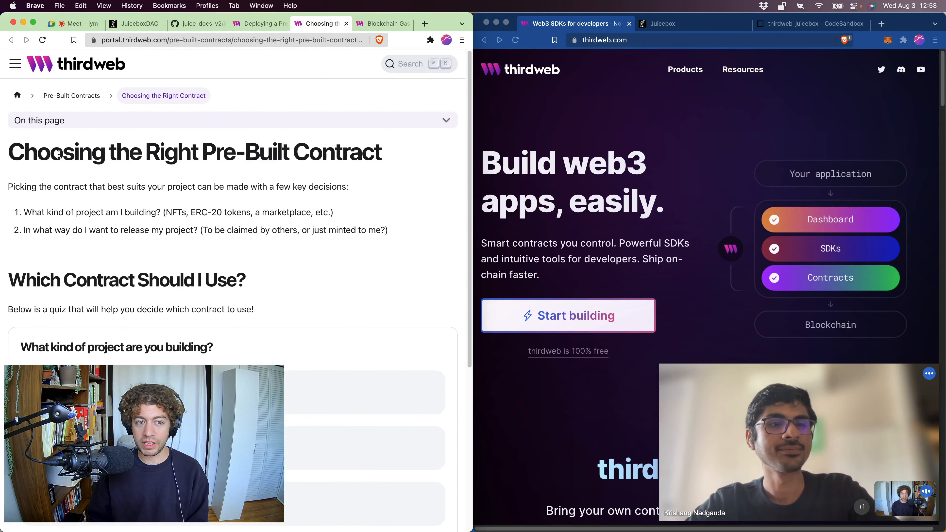
drag(59, 154, 411, 151)
scroll(298, 282, down, 2)
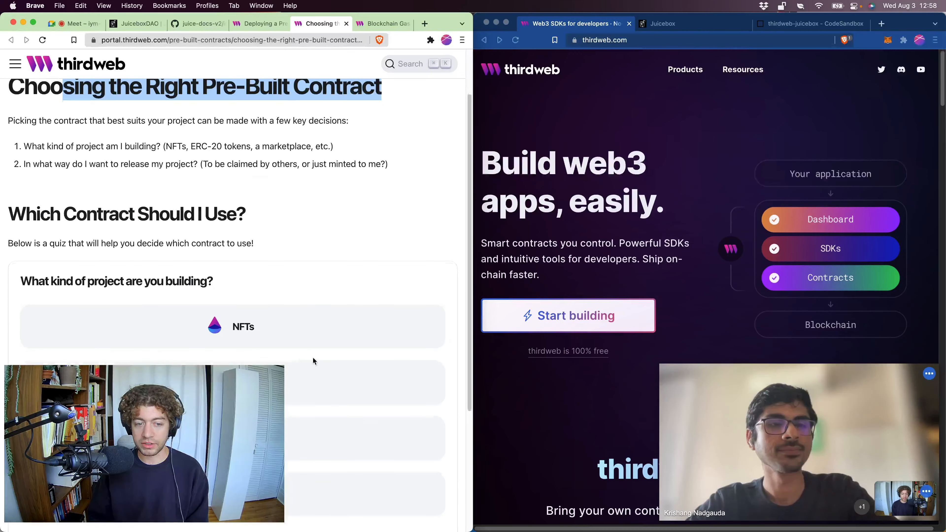
click(289, 334)
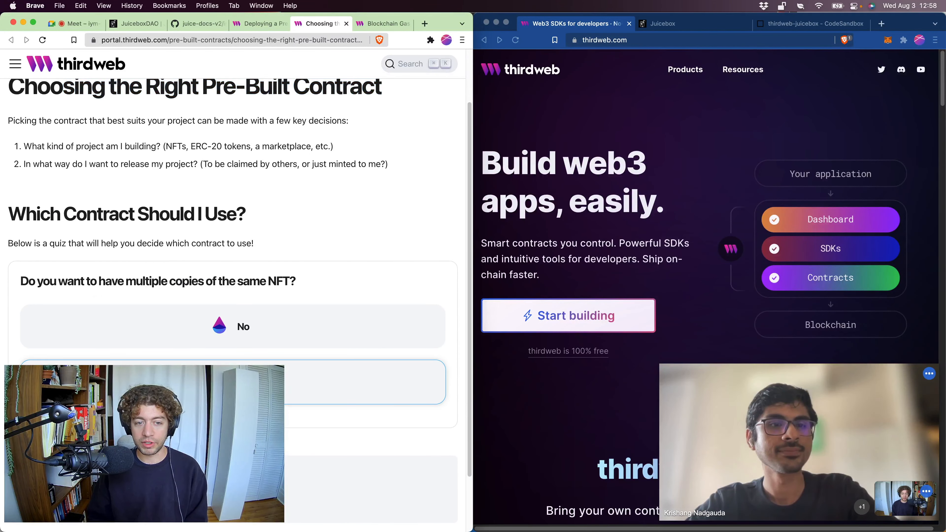
click(243, 379)
click(244, 380)
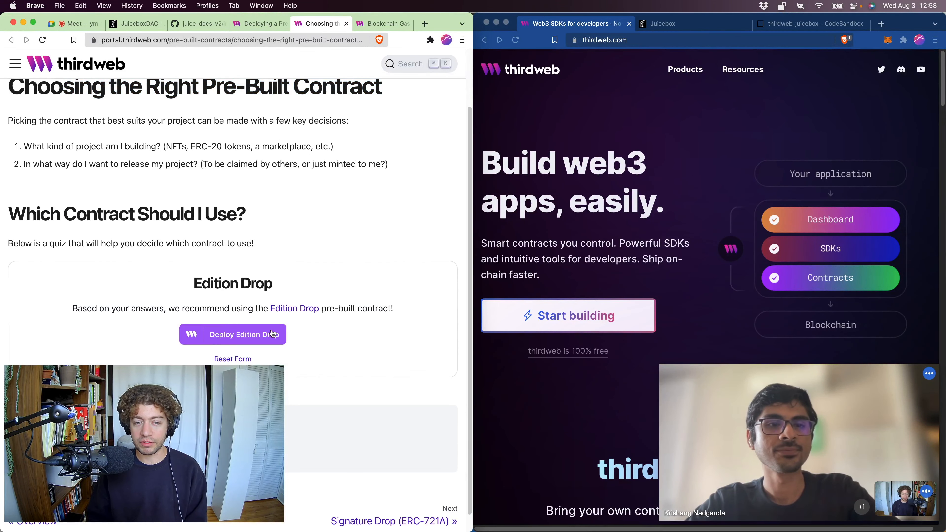
drag(241, 309, 320, 291)
click(193, 285)
click(312, 348)
Step: Bring up the GitHub guide on forwarding NFT proceeds, and open the JuiceboxDAO V2 project from Juicebox's trending projects
click(199, 24)
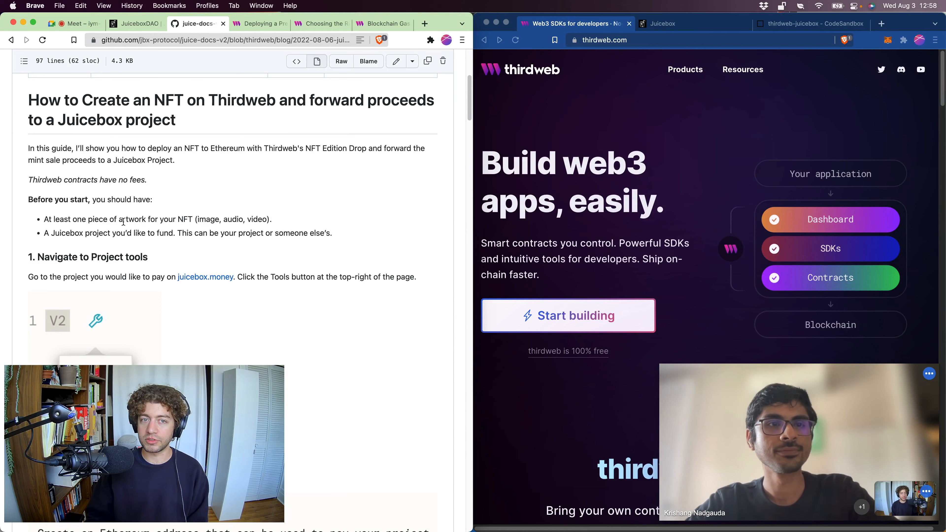
click(663, 23)
click(633, 419)
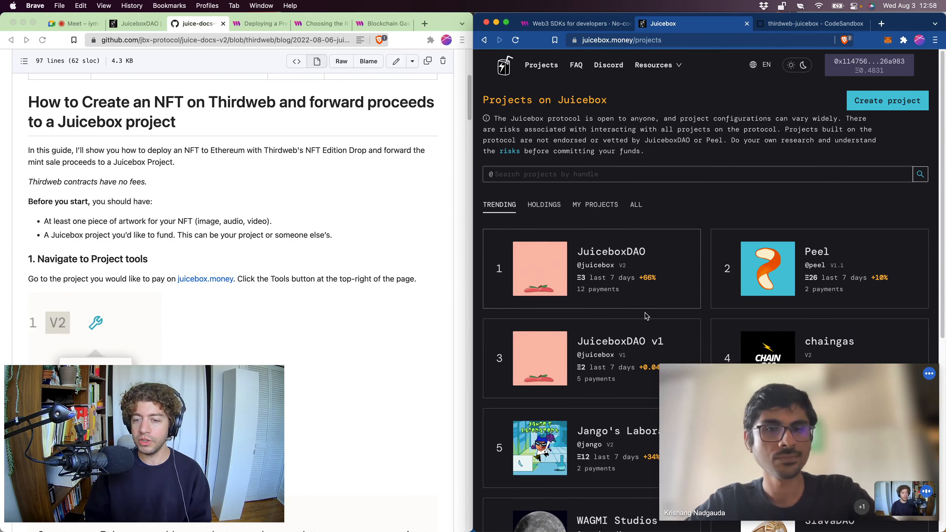
click(640, 294)
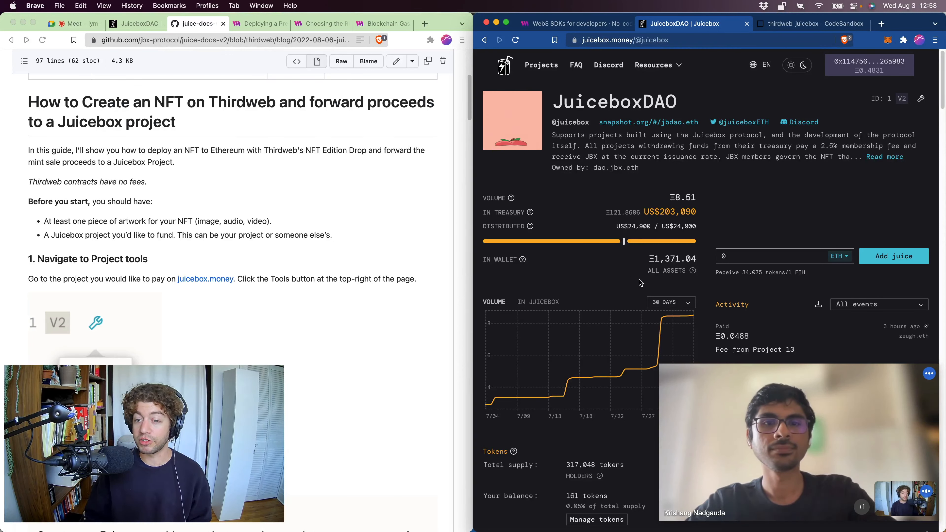
scroll(640, 283, down, 3)
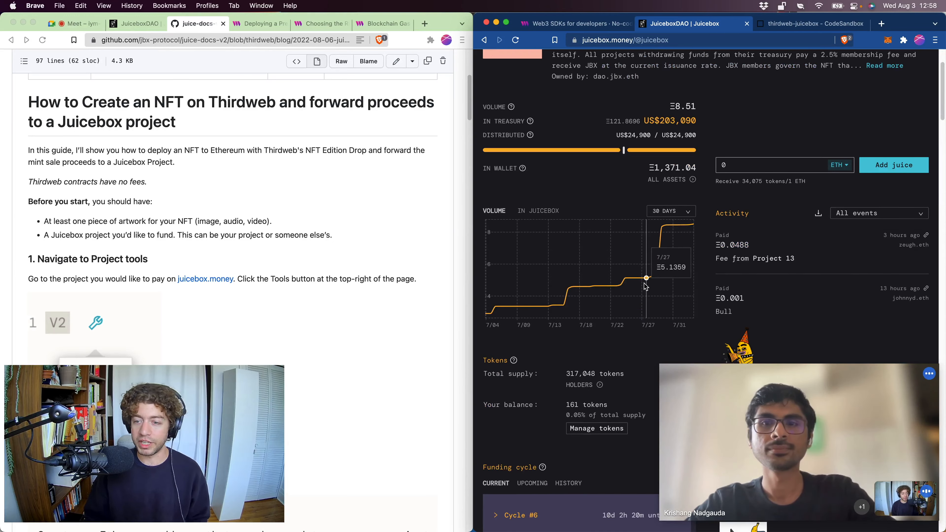
scroll(783, 159, up, 3)
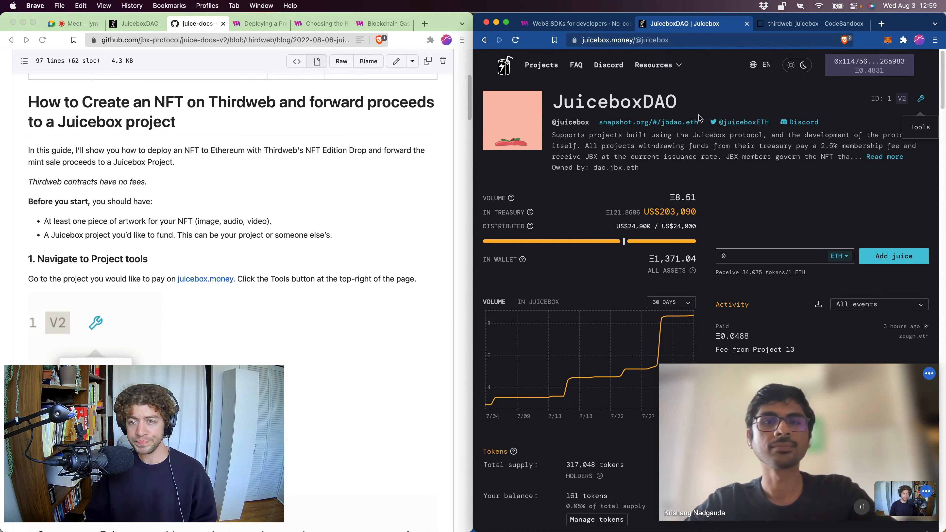
Step: Try to deploy a payment address contract from JuiceboxDAO's project tools, expanding the advanced options and keeping token minting enabled
click(922, 100)
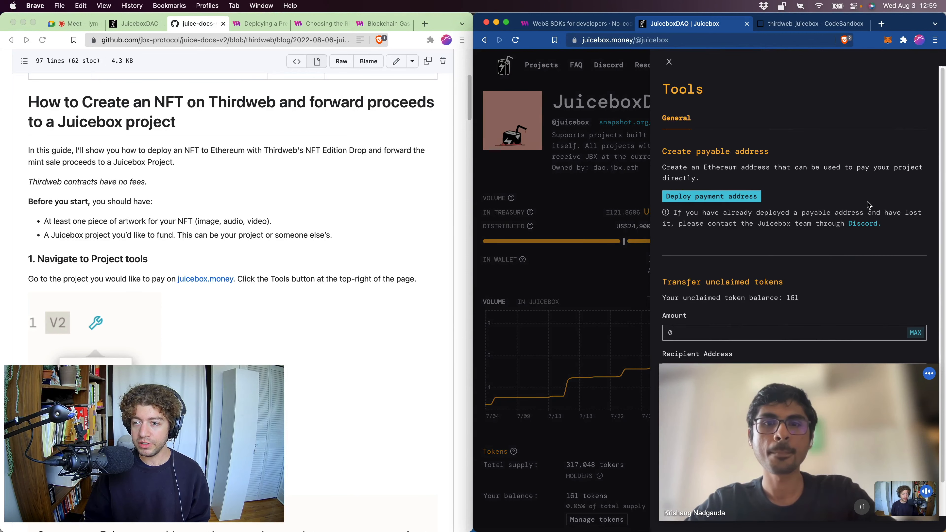
click(747, 197)
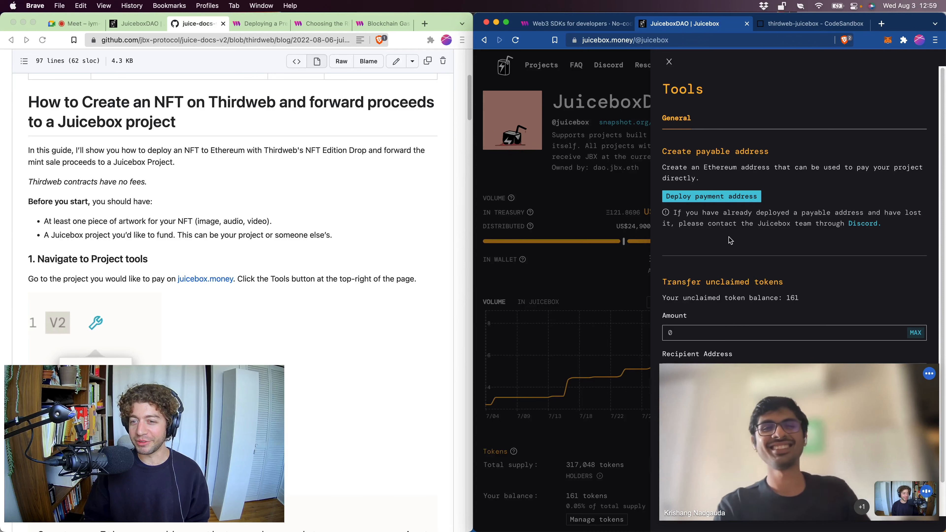
click(717, 197)
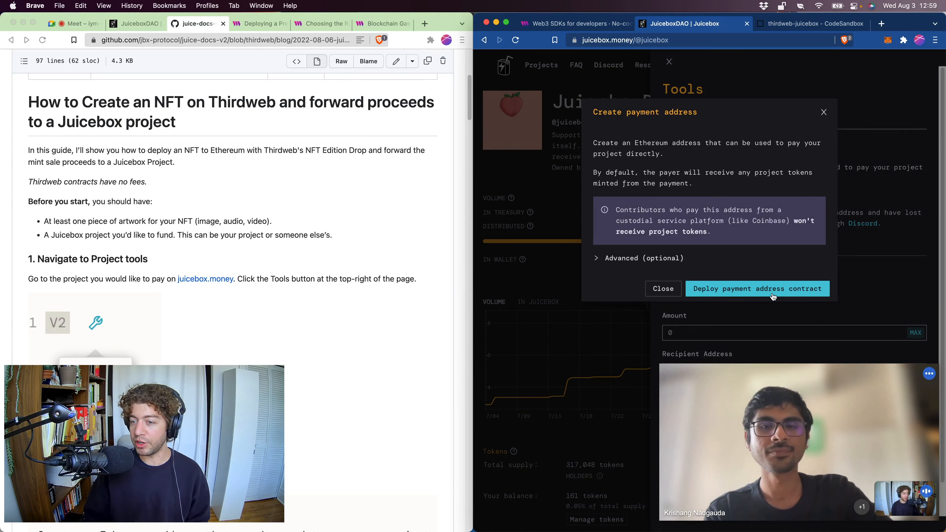
click(627, 259)
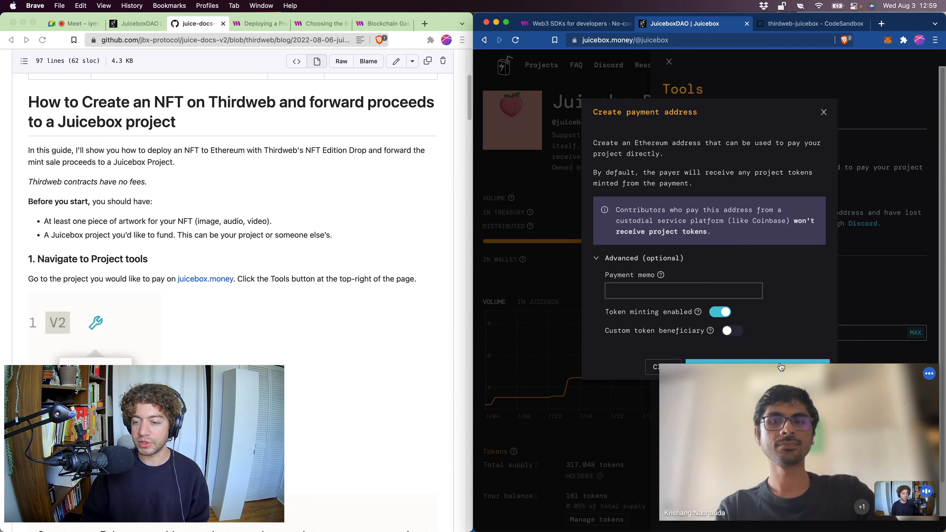
click(710, 361)
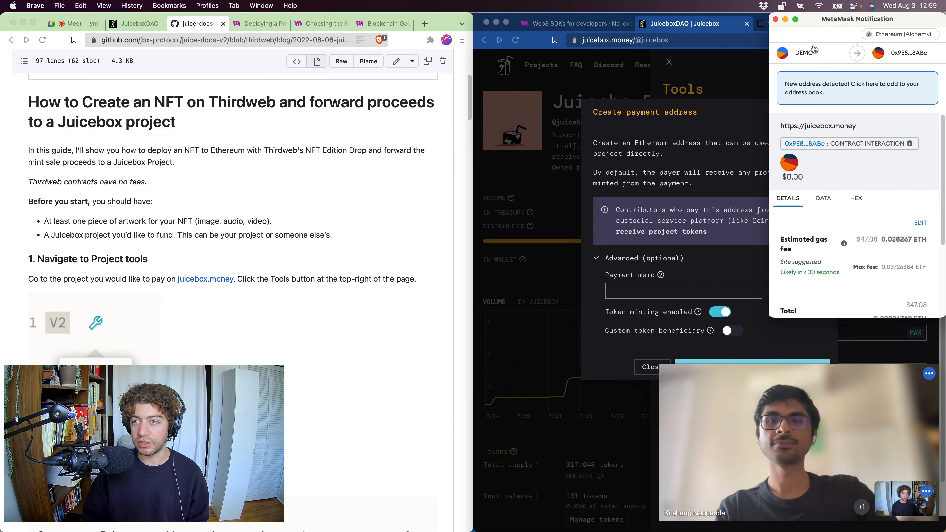
Step: Dismiss the wallet's transaction request and close the payment address dialog and the project tools
click(776, 19)
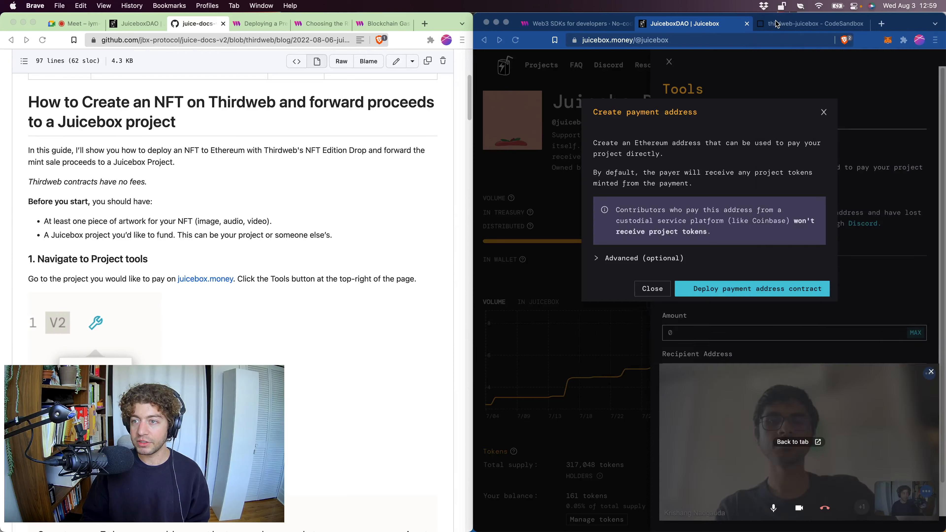
click(919, 75)
click(698, 82)
click(629, 131)
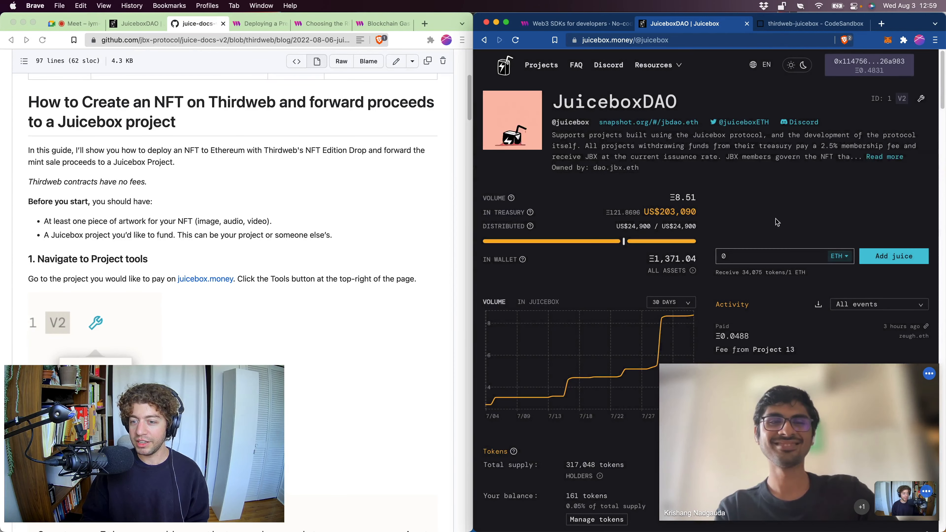
Step: Filter JuiceboxDAO's activity to ETH-ERC20 Address events and copy the full address of the most recently created payment address
scroll(782, 261, down, 3)
click(857, 248)
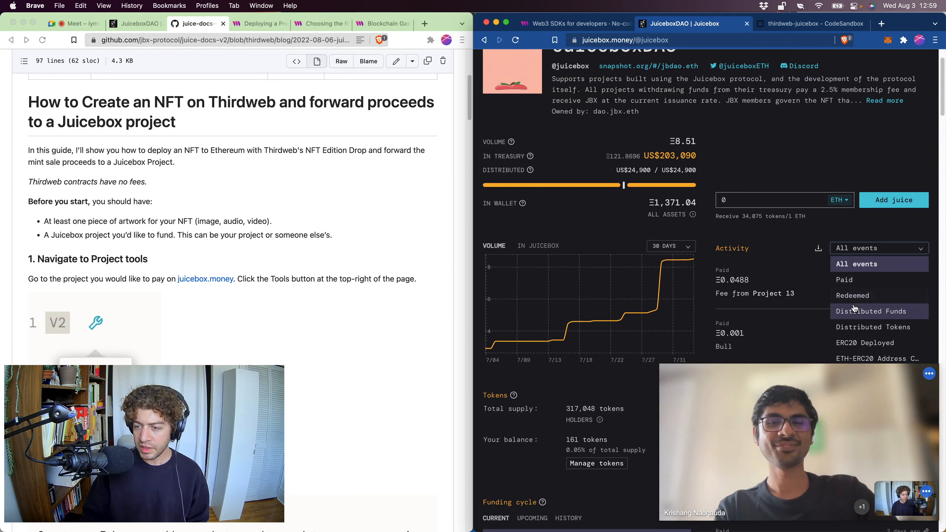
click(865, 359)
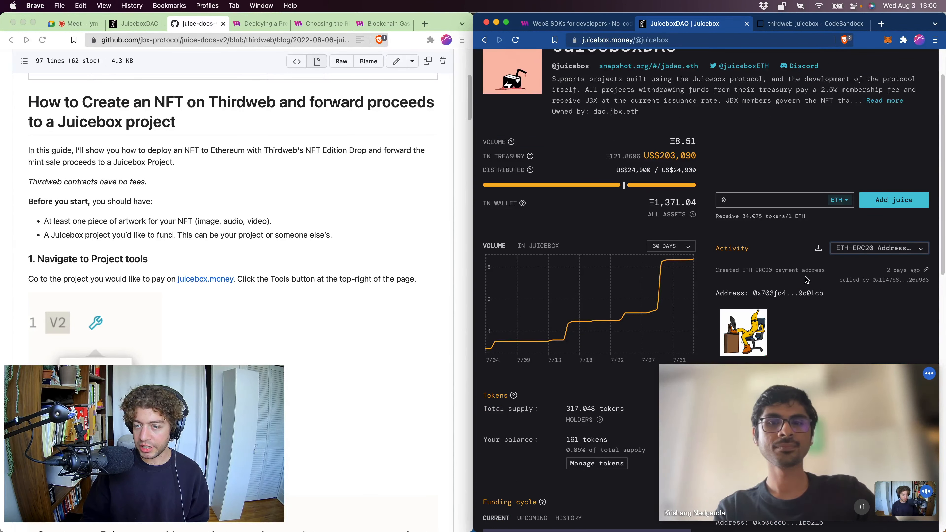
scroll(796, 305, down, 2)
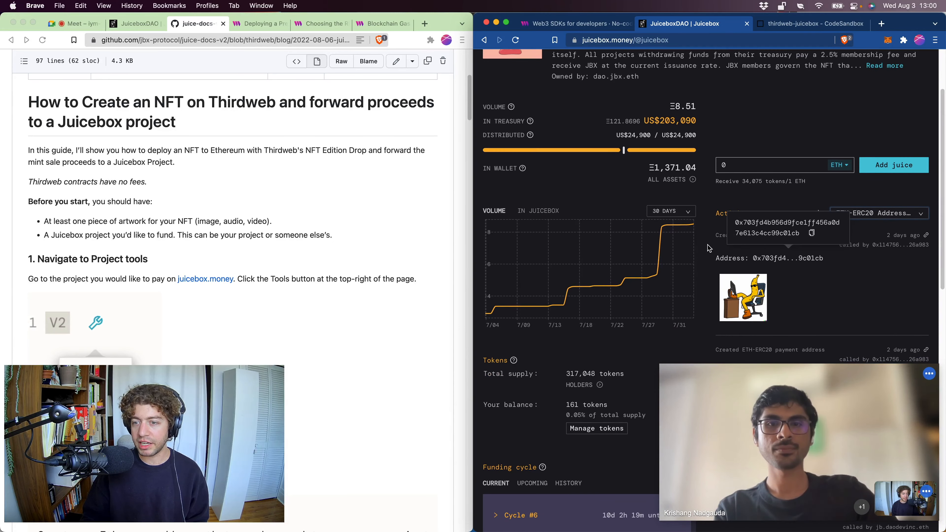
mouse_move(776, 258)
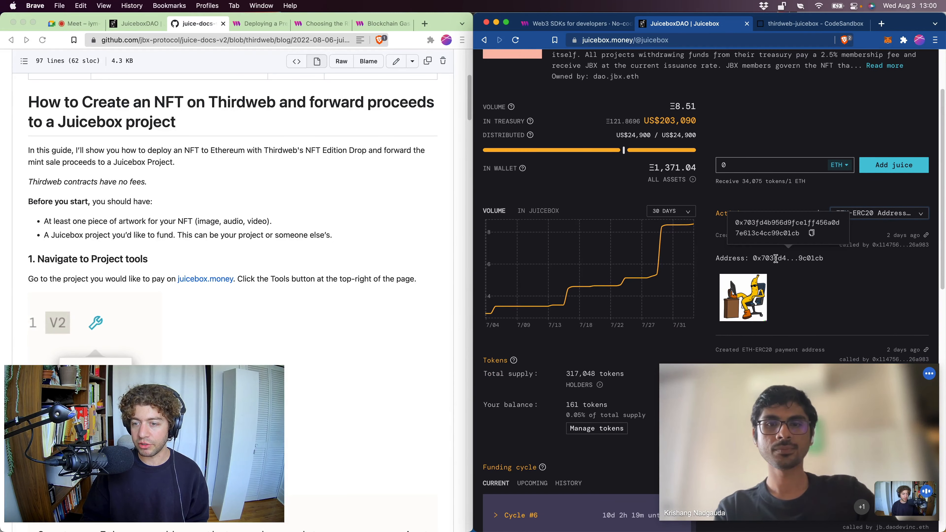
click(812, 234)
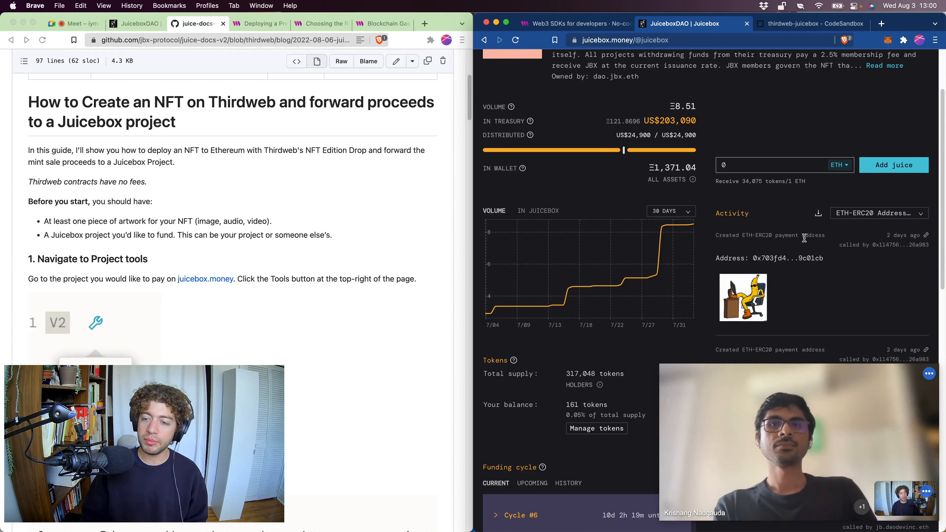
Step: Copy the full address of JuiceboxDAO's most recent ETH-ERC20 payment address once more
mouse_move(758, 300)
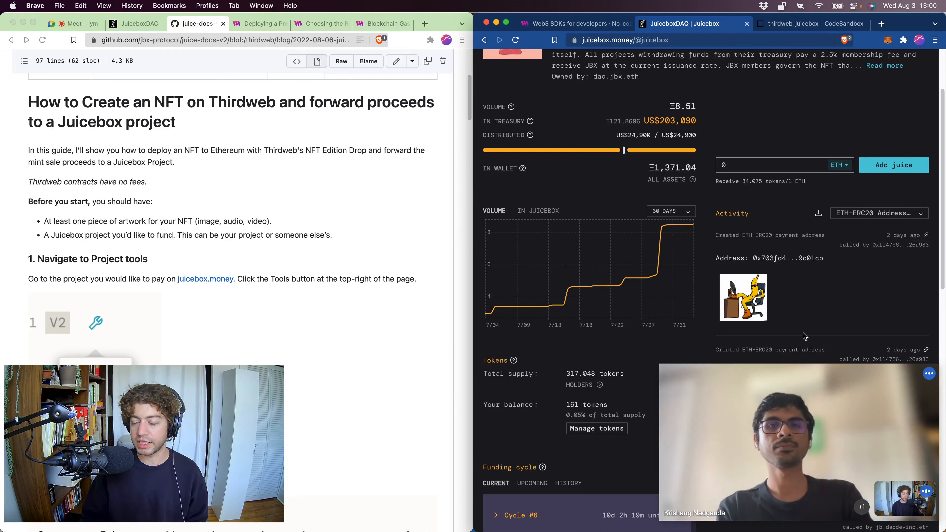
mouse_move(807, 258)
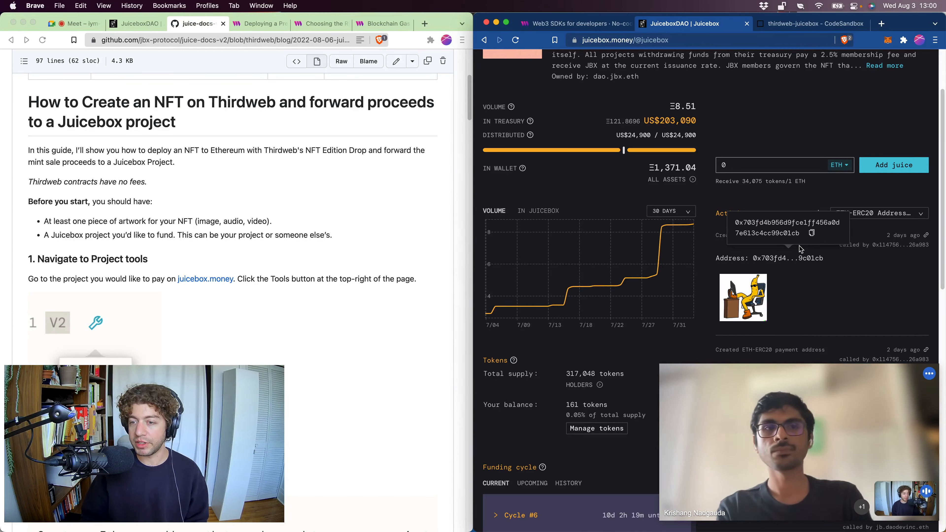
click(812, 233)
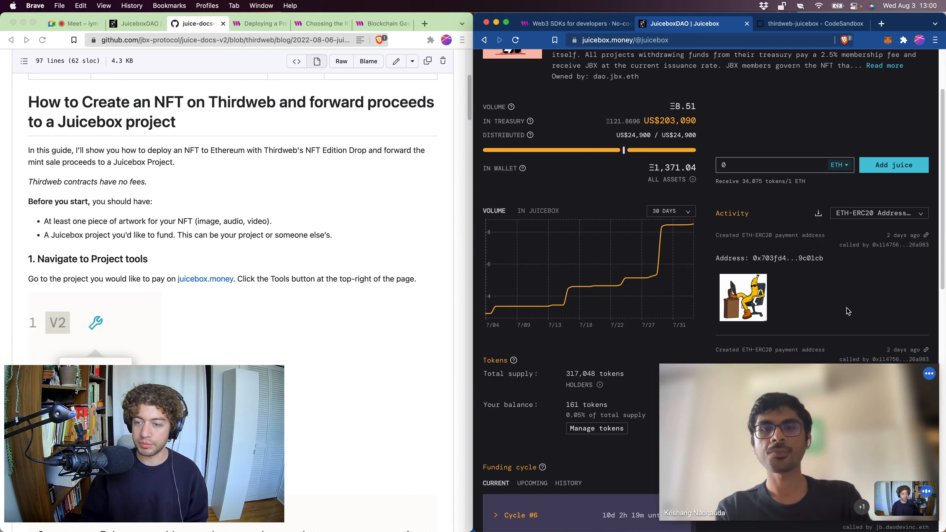
Step: Start a new pre-built Edition Drop contract on thirdweb from the options for releasing a drop
scroll(776, 335, up, 3)
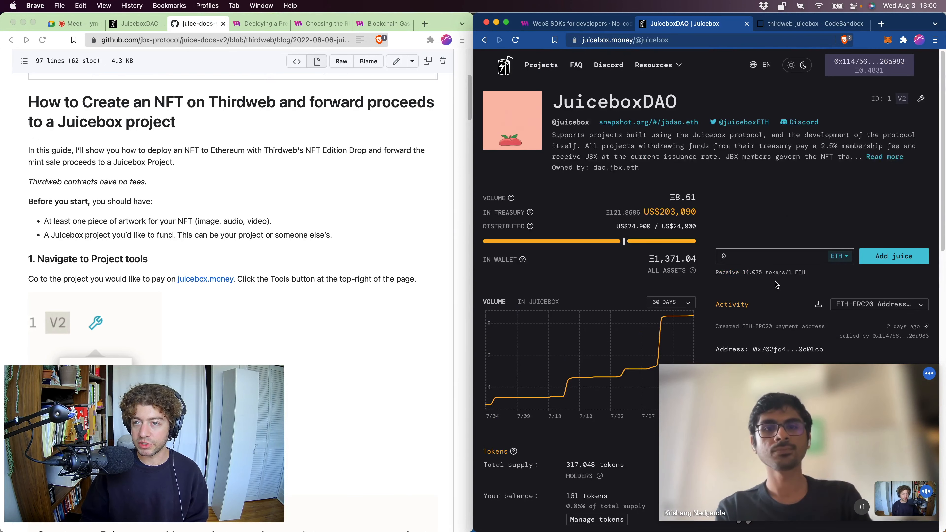
click(580, 28)
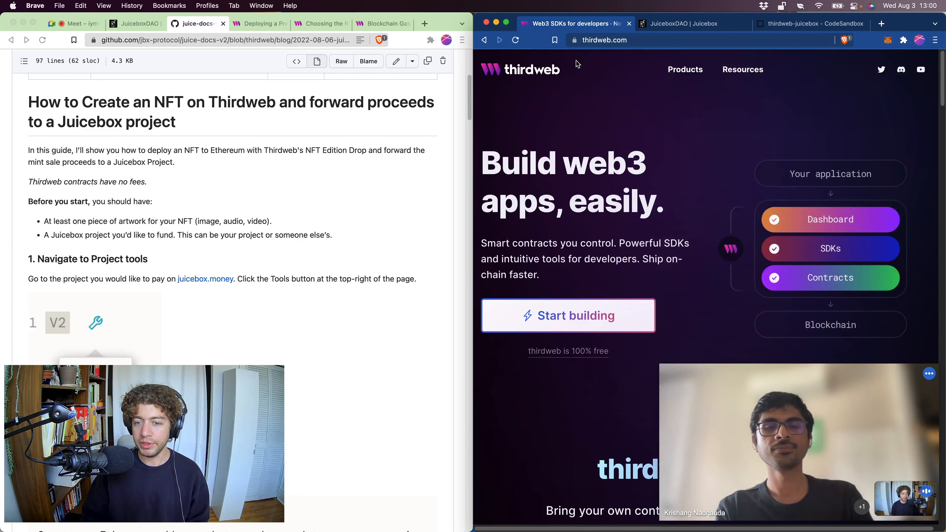
click(575, 315)
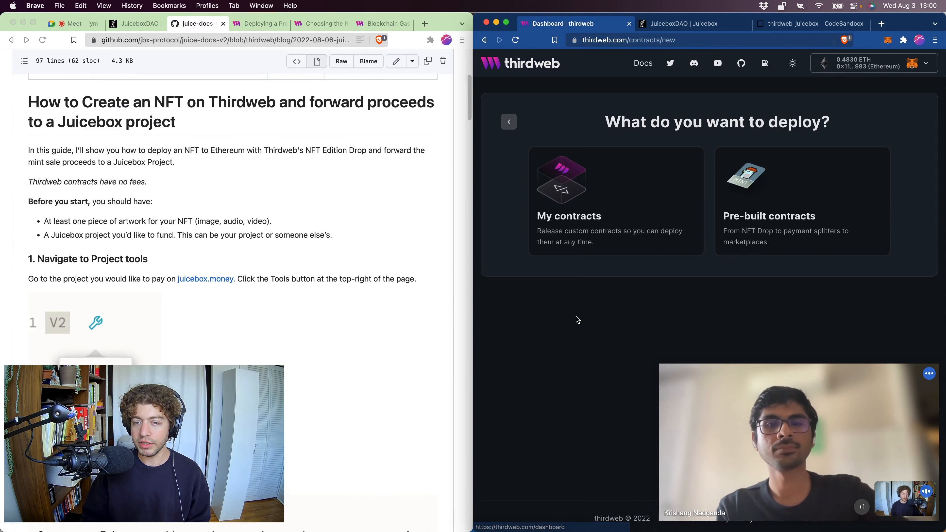
click(798, 217)
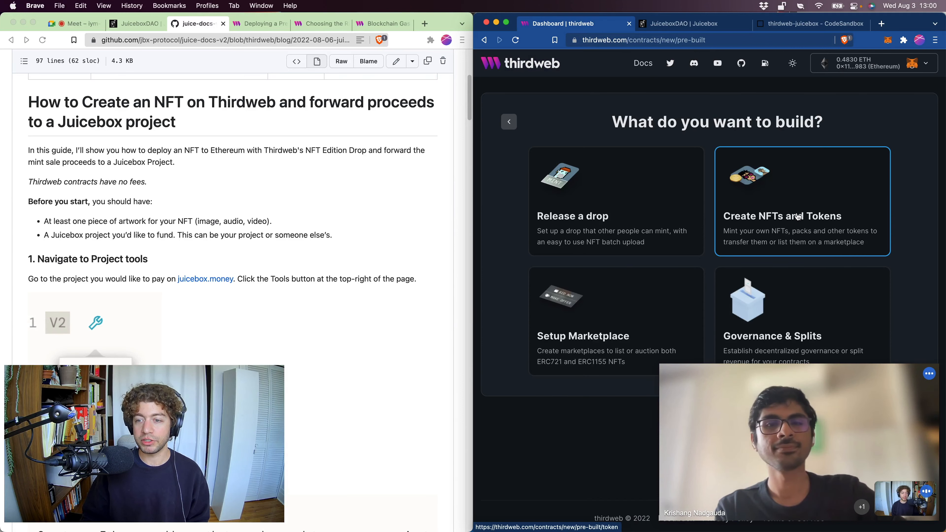
click(664, 208)
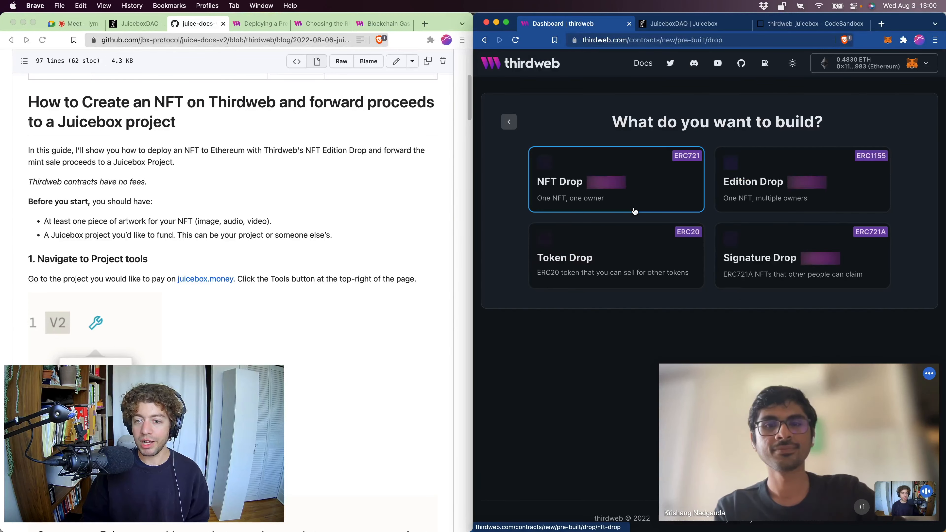
click(765, 192)
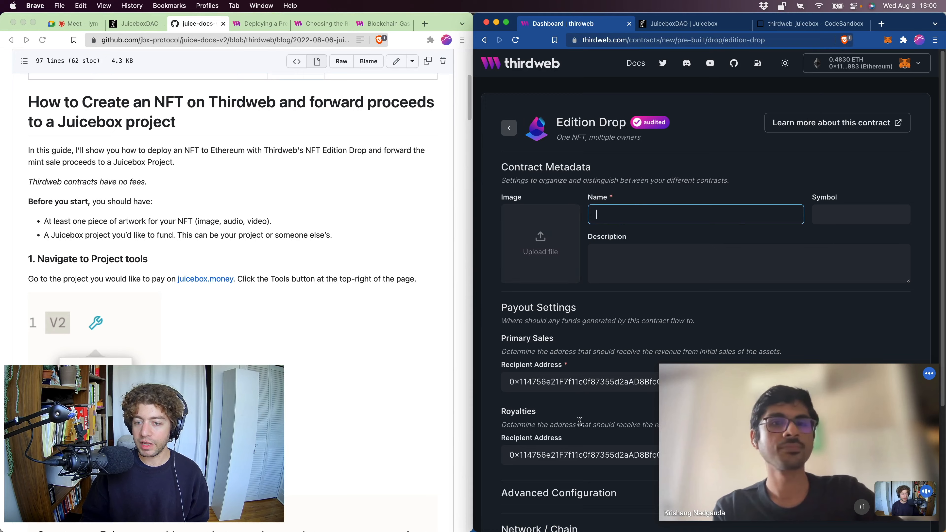
Step: Replace the Primary Sales and Royalties recipient addresses with the copied JuiceboxDAO payment address
scroll(580, 420, down, 3)
triple_click(573, 298)
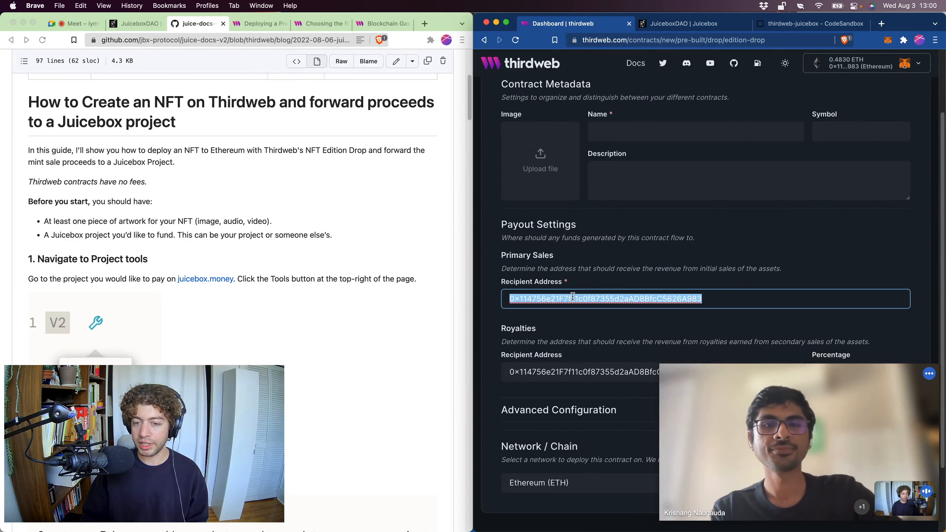
key(cmd+v)
triple_click(565, 374)
key(cmd+v)
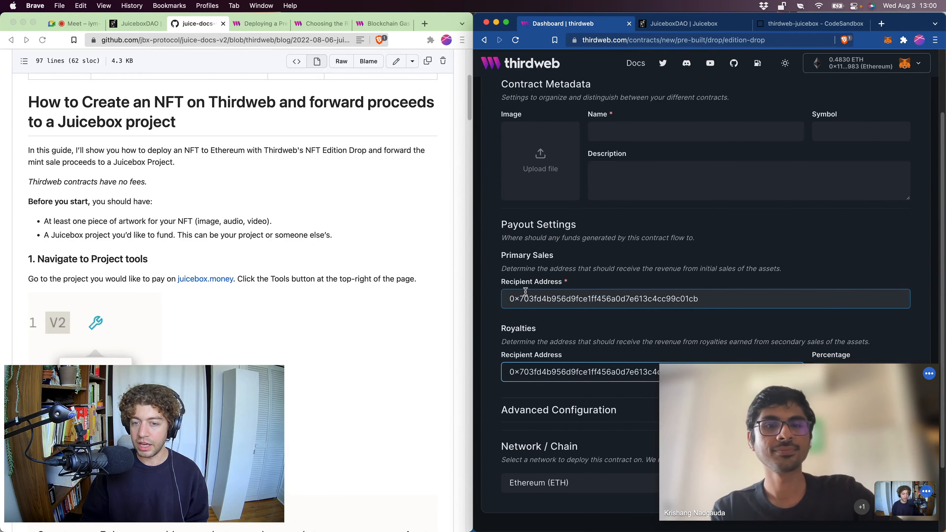
drag(559, 259, 513, 251)
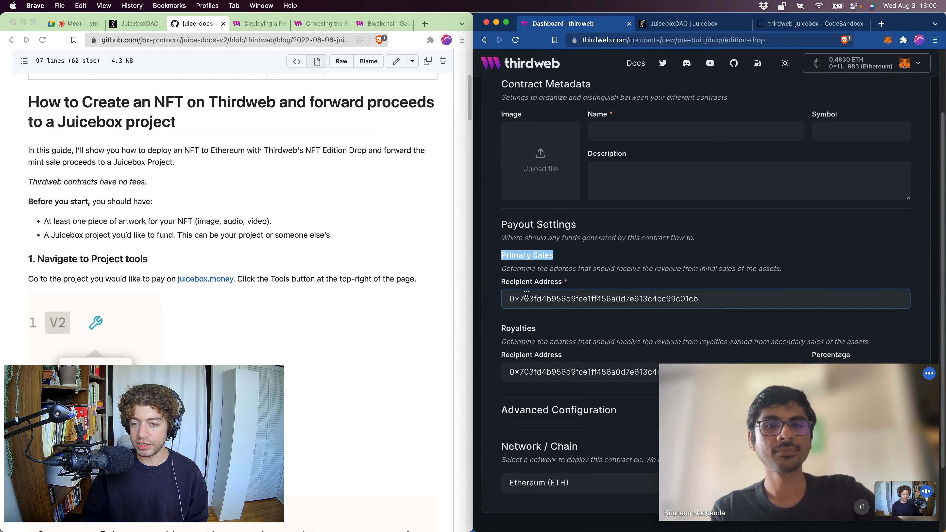
scroll(563, 359, down, 3)
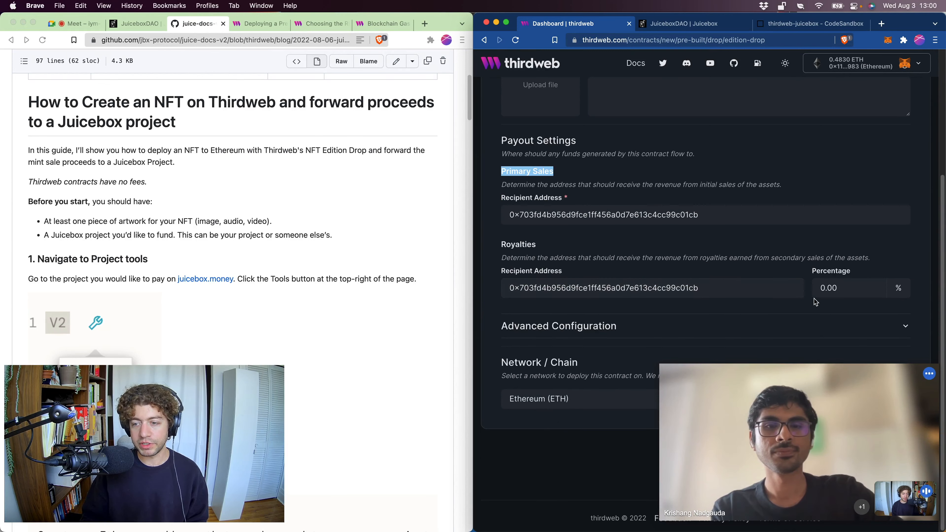
click(671, 283)
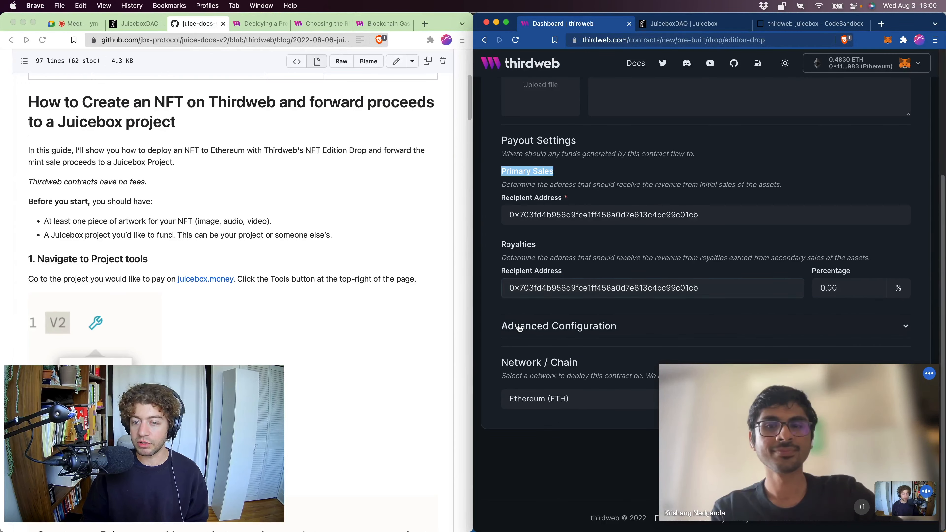
Step: Set the platform fees recipient in the advanced configuration to the copied payment address, and collapse that section
click(574, 325)
scroll(566, 328, down, 3)
drag(704, 312, 618, 313)
key(super+a)
key(super+v)
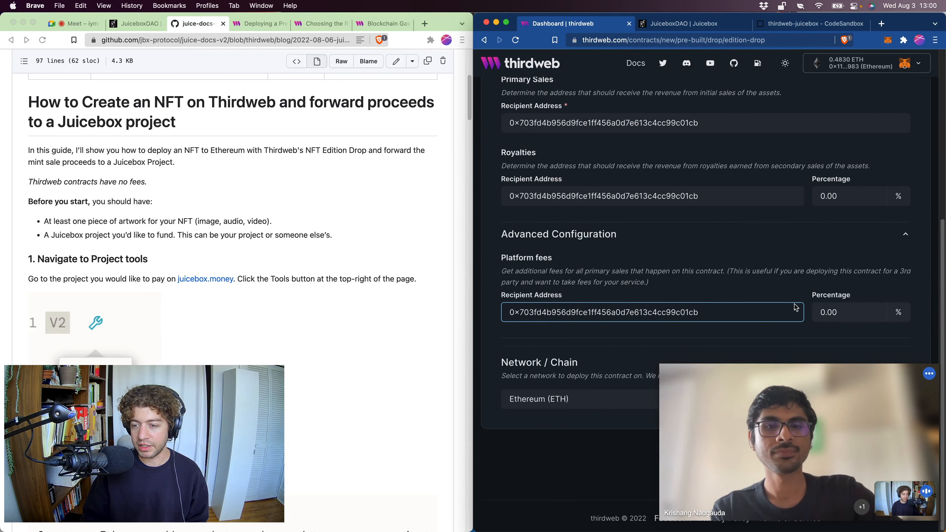
click(677, 234)
scroll(586, 341, up, 5)
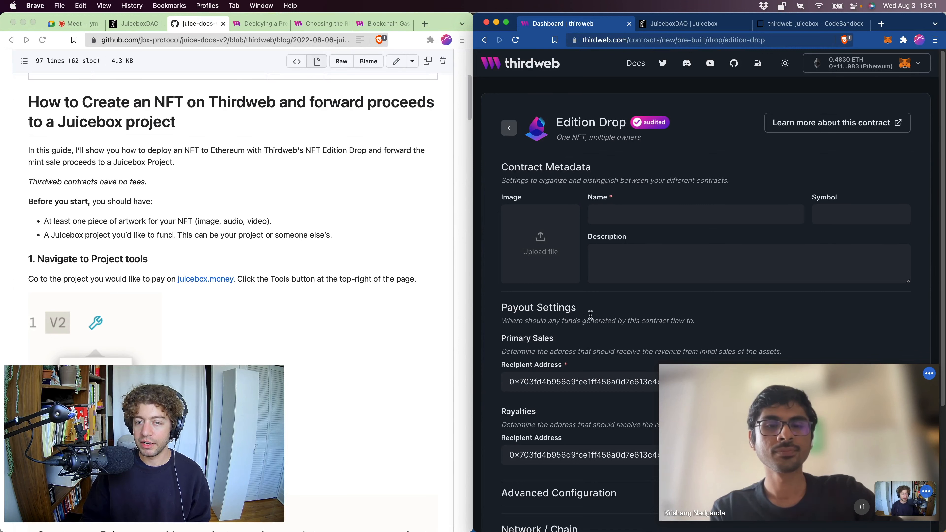
Step: Bring up the bananaparte image in Preview and add it as the Edition Drop's contract image
key(super+Tab)
key(super+Tab)
key(super+Tab)
key(super+Tab)
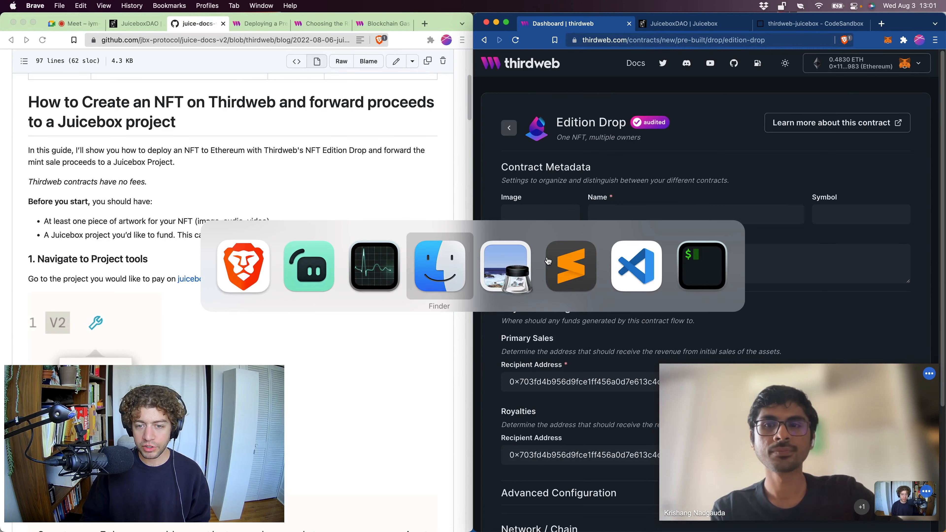
drag(220, 88, 545, 237)
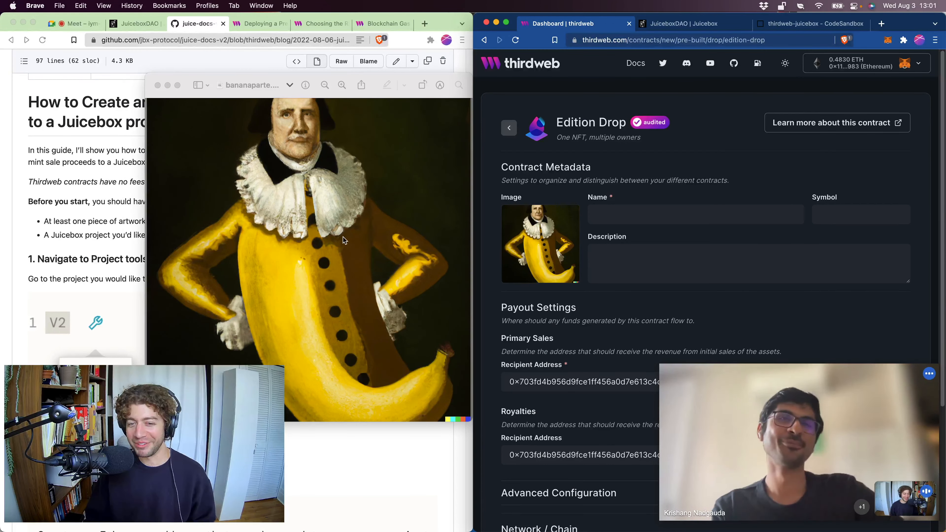
Step: Switch to Sublime Text to examine the DALL-E prompt behind the artwork, and return to the thirdweb form
key(super+Tab)
key(super+Tab)
key(super+Tab)
key(super+Tab)
drag(44, 58, 319, 62)
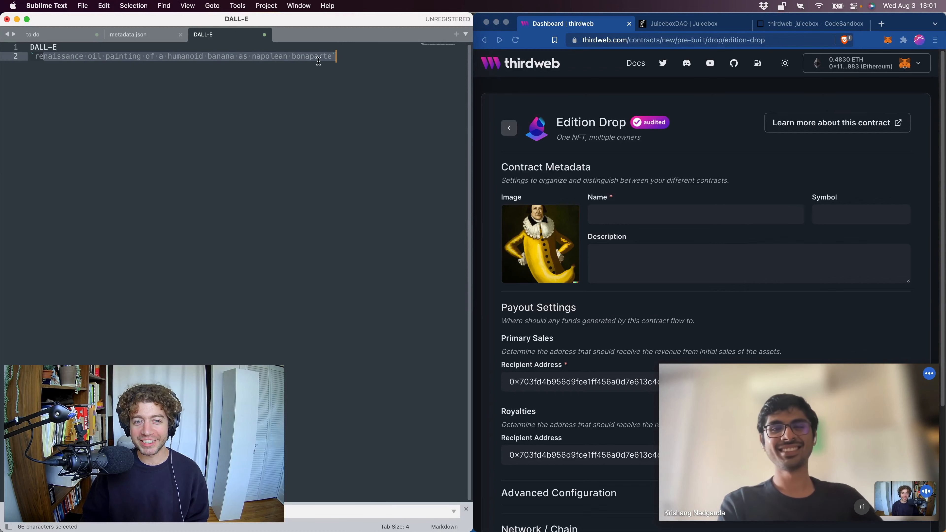
click(16, 22)
key(super+Tab)
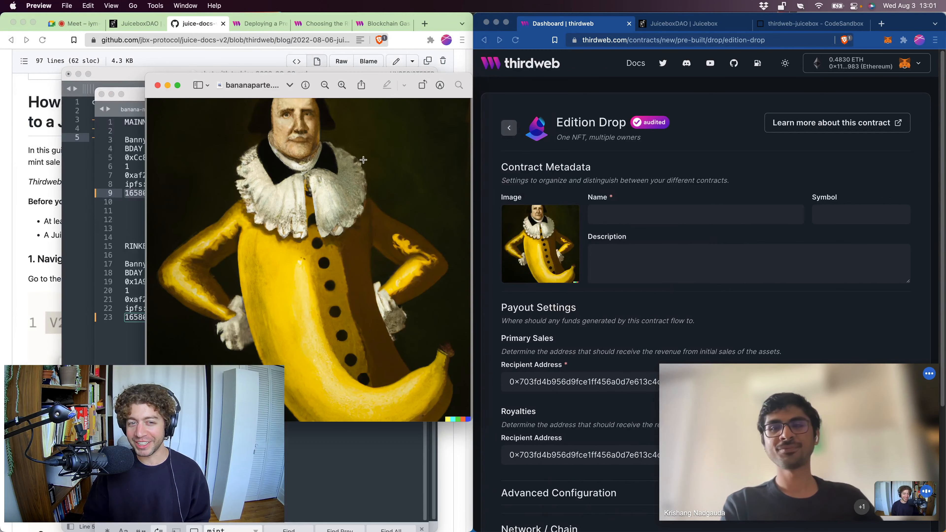
click(50, 219)
key(super+Tab)
Step: Name the Edition Drop contract "Napoleon Bananaparte"
click(671, 215)
text(Napoleo)
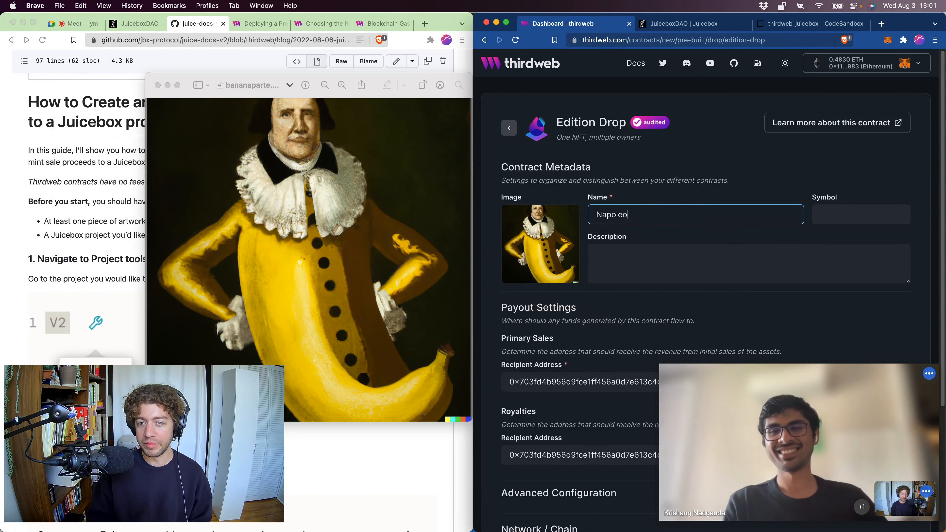
text(n)
click(857, 209)
click(665, 247)
click(671, 212)
text(Bananaparte)
Step: Set the contract symbol to NAPOLEON and enter the description "What a wonderful collection!"
click(843, 207)
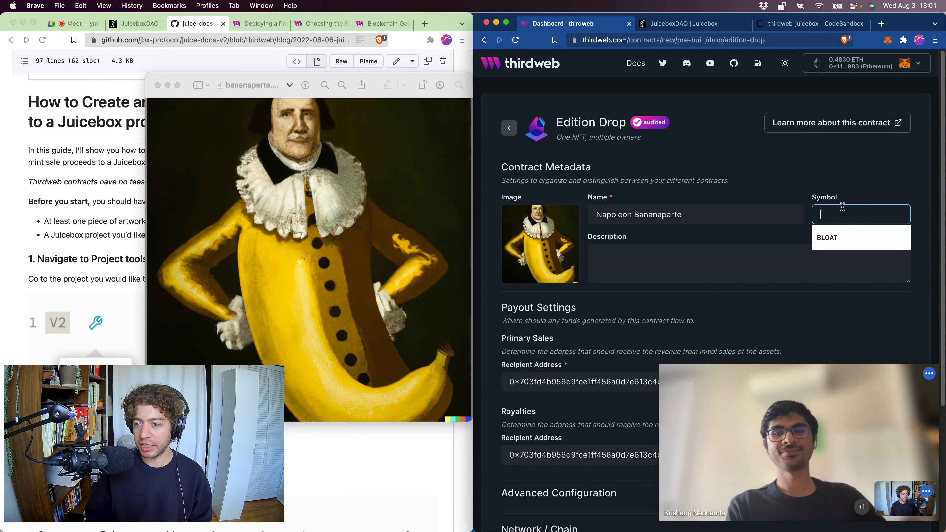
text(Napol)
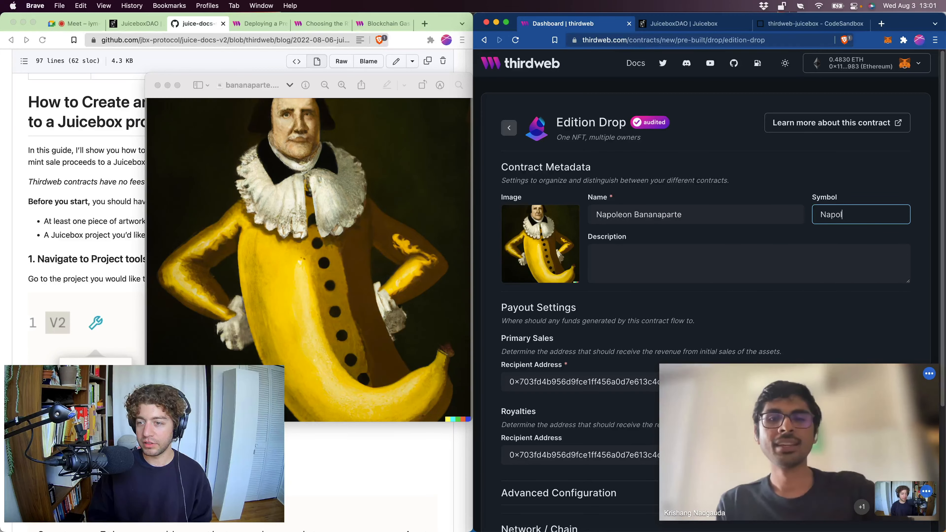
text(P)
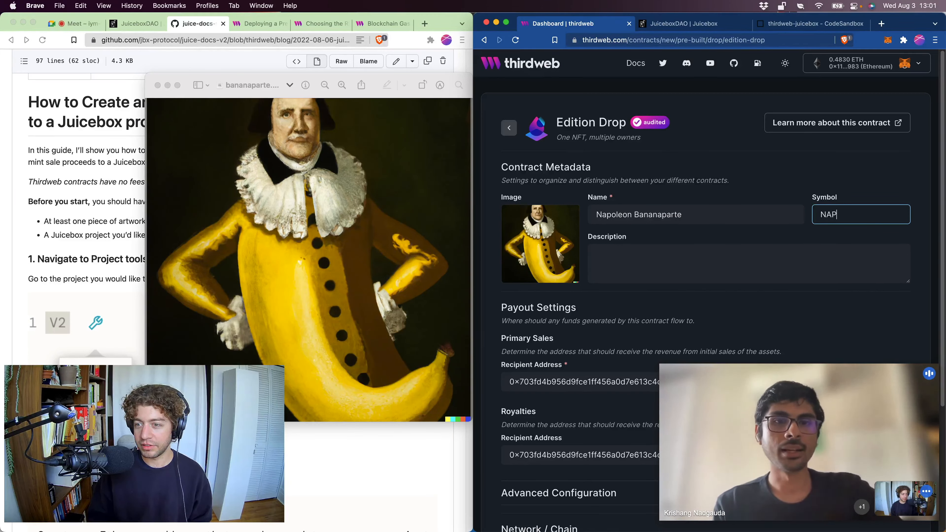
text(LOLEON)
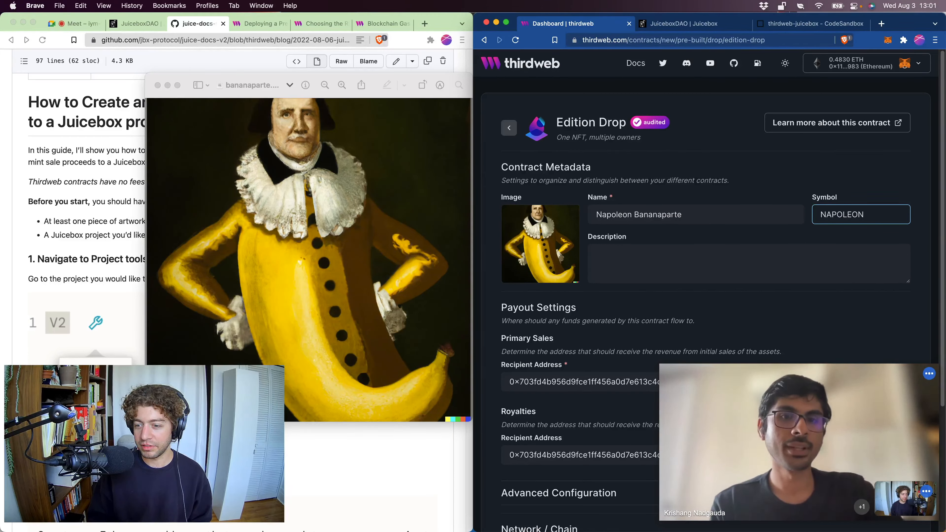
key(Tab)
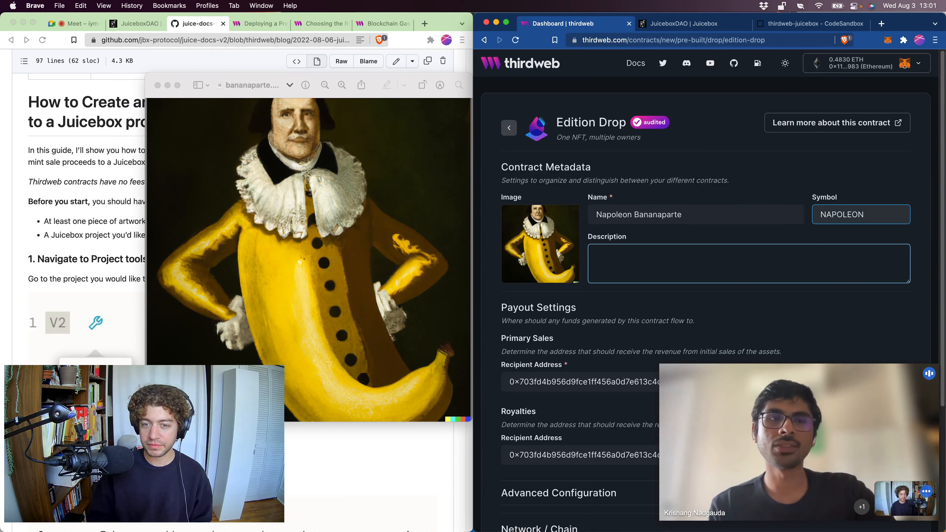
text(What a wonderful con)
text(lection!)
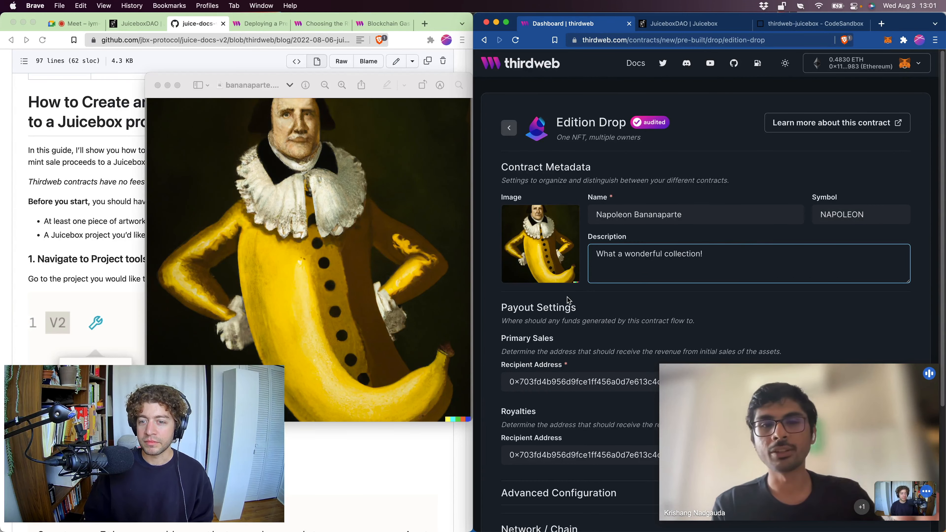
Step: Swap the two browser windows so the GitHub guide and the thirdweb form exchange halves of the screen
scroll(565, 300, down, 5)
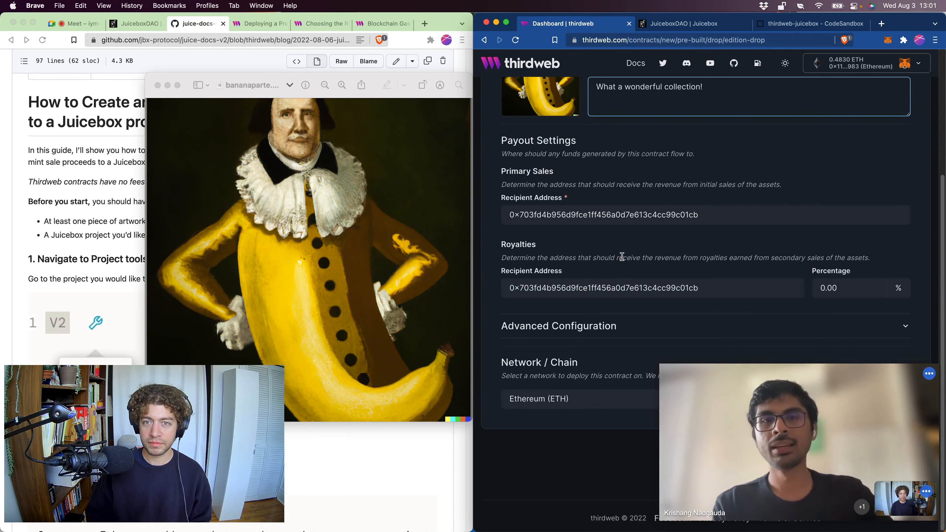
key(super+grave)
key(ctrl+alt+Right)
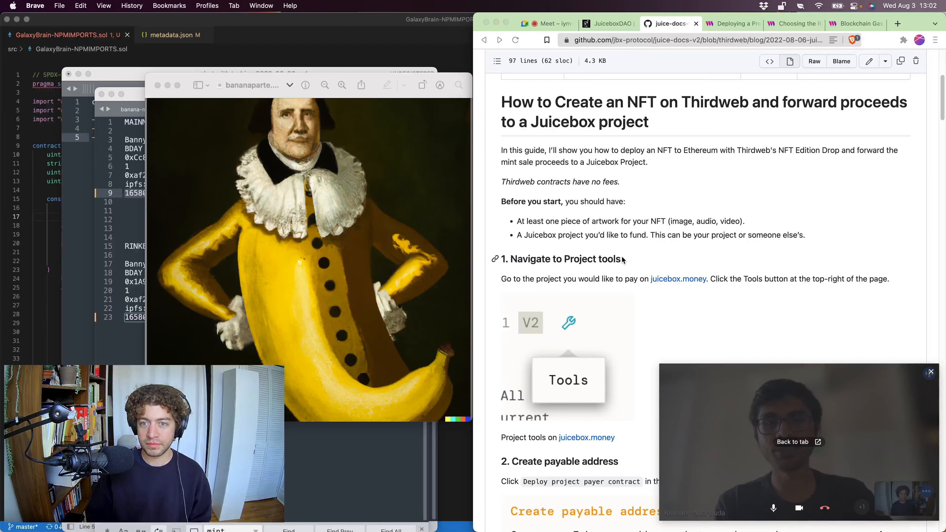
key(super+grave)
key(ctrl+alt+Left)
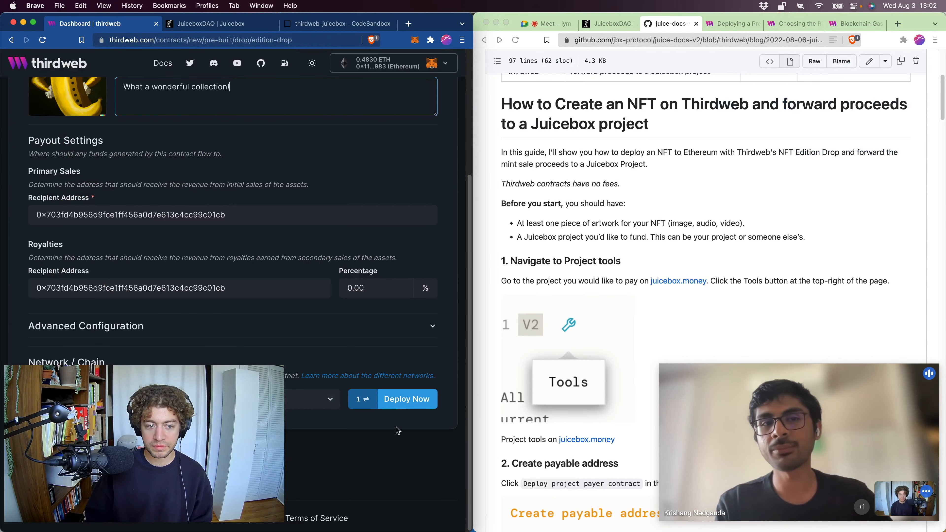
Step: Compare the Primary Sales recipient address in the form with the payment address in JuiceboxDAO's activity feed
scroll(397, 484, up, 5)
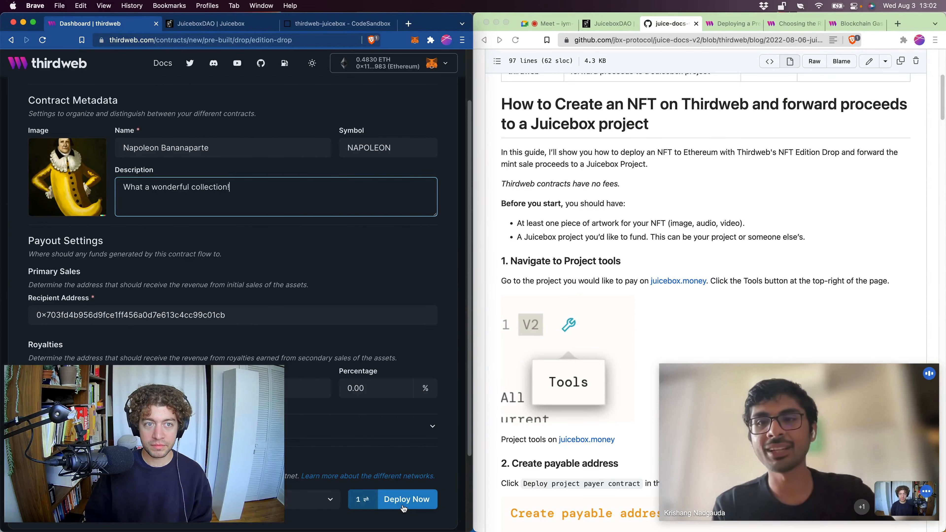
key(ctrl+Tab)
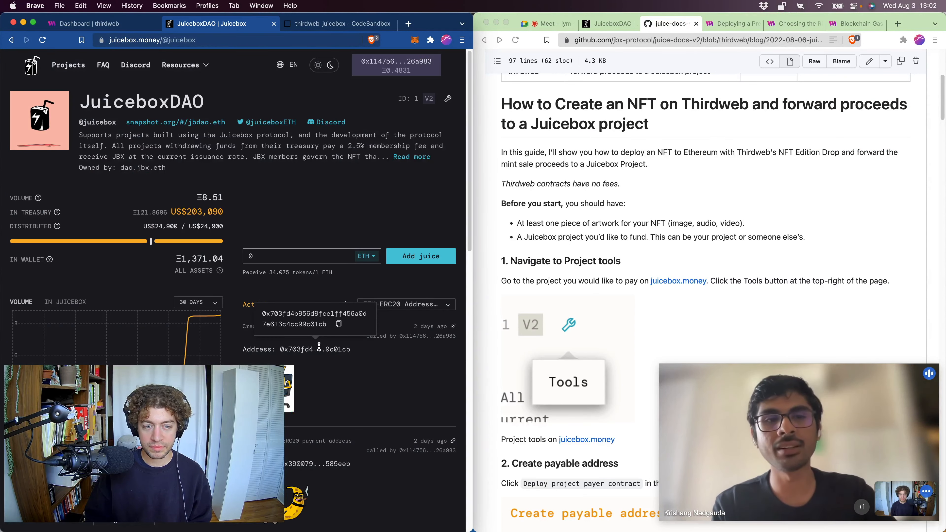
key(ctrl+shift+Tab)
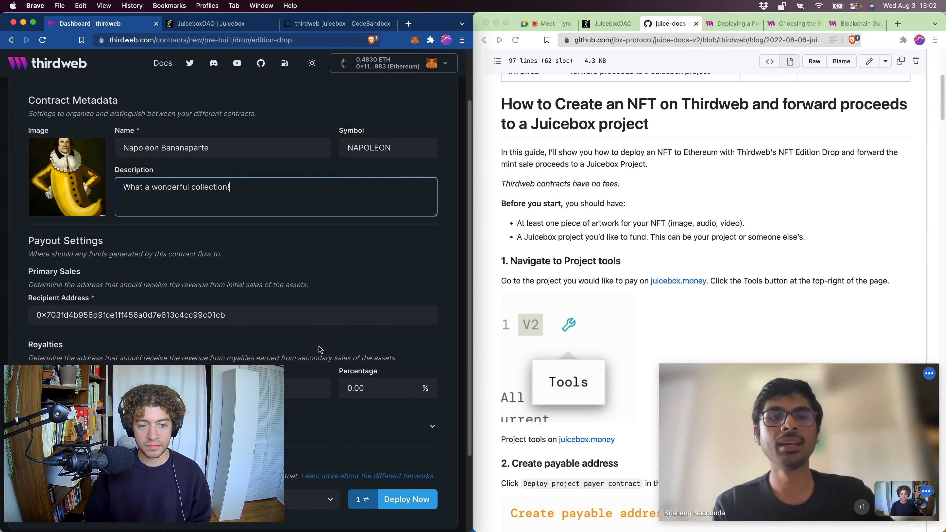
key(ctrl+Tab)
key(ctrl+shift+Tab)
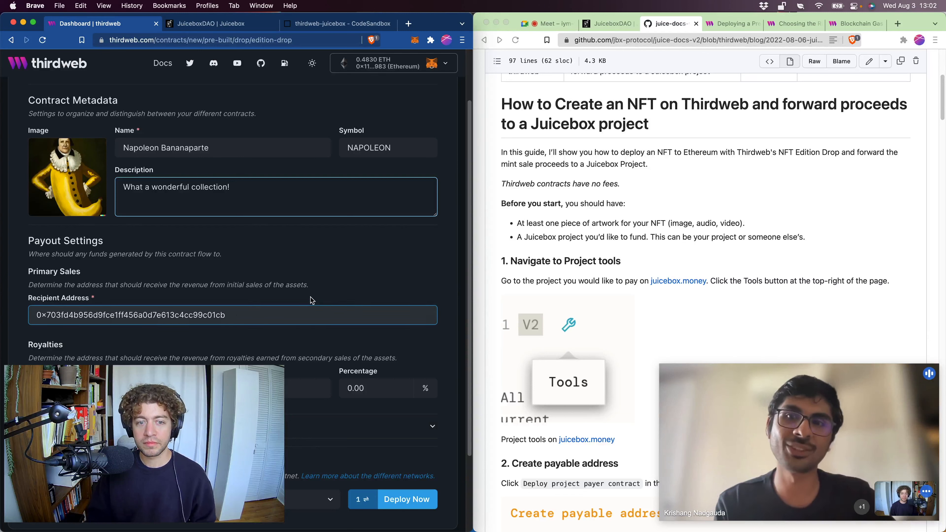
click(313, 282)
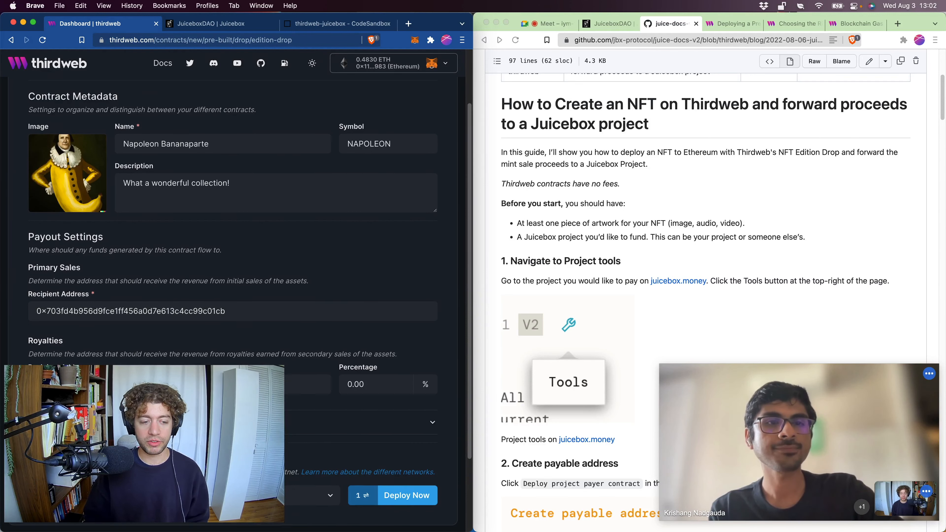
Step: Review the payout and royalty settings and start deploying the Napoleon Bananaparte Edition Drop contract
scroll(296, 332, down, 2)
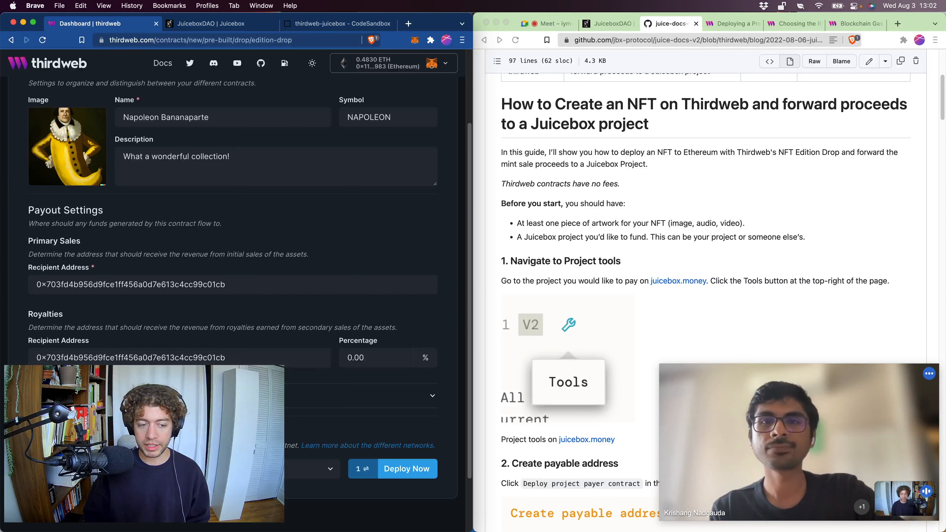
click(256, 152)
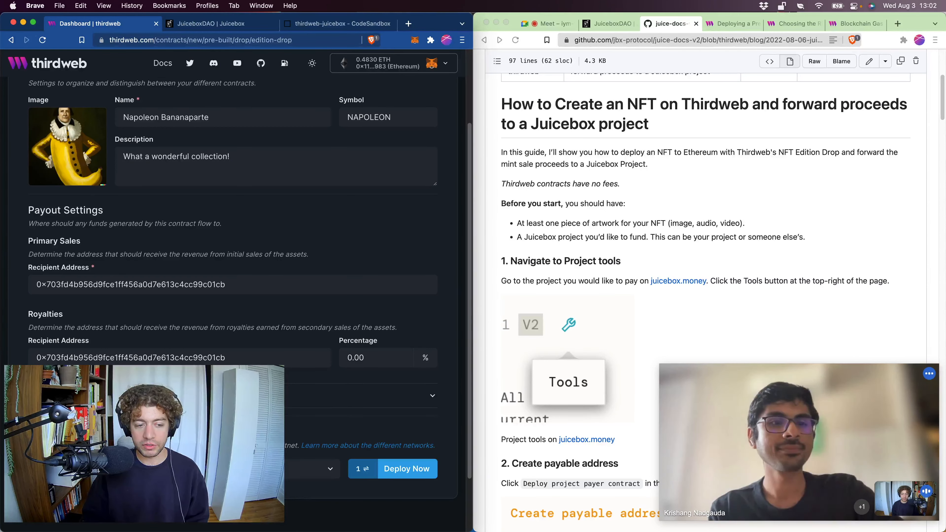
click(396, 471)
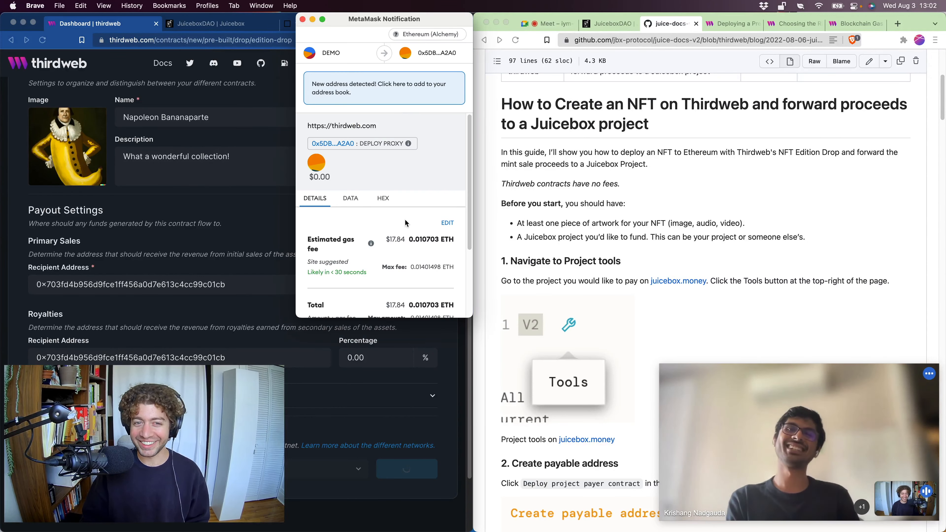
Step: Set the gas priority of the contract deployment to High and confirm the transaction in MetaMask
scroll(419, 275, down, 1)
scroll(418, 275, down, 3)
click(446, 172)
click(431, 167)
click(426, 270)
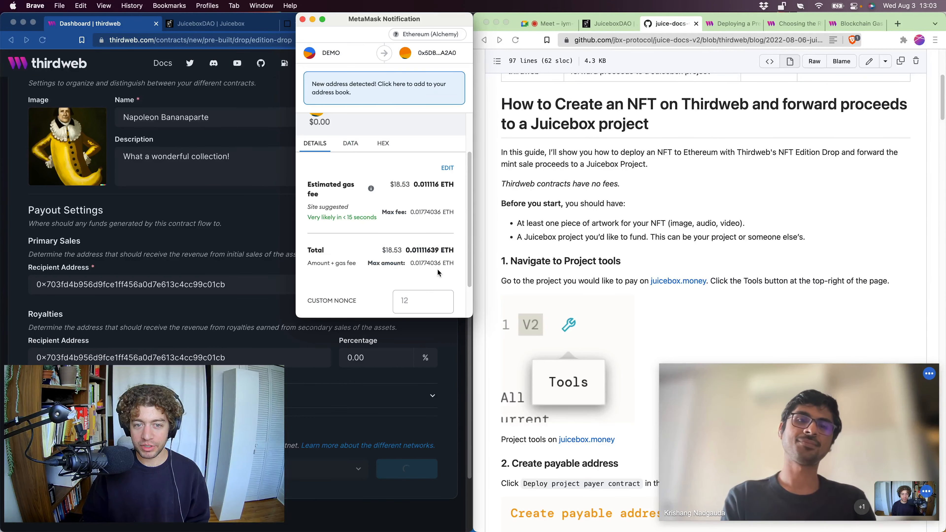
scroll(438, 267, down, 3)
click(432, 298)
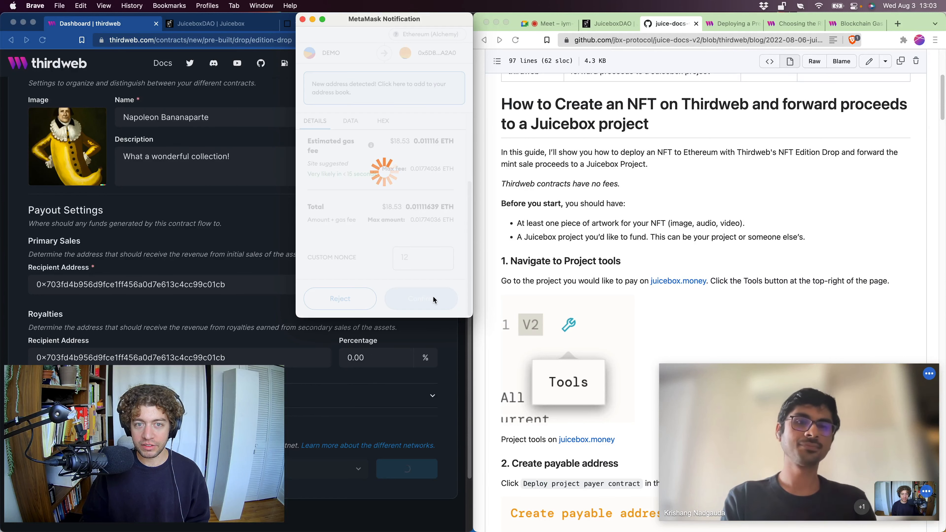
Step: View the pending Deploy Proxy transaction on Etherscan from MetaMask's activity and return to the thirdweb dashboard
scroll(421, 149, up, 3)
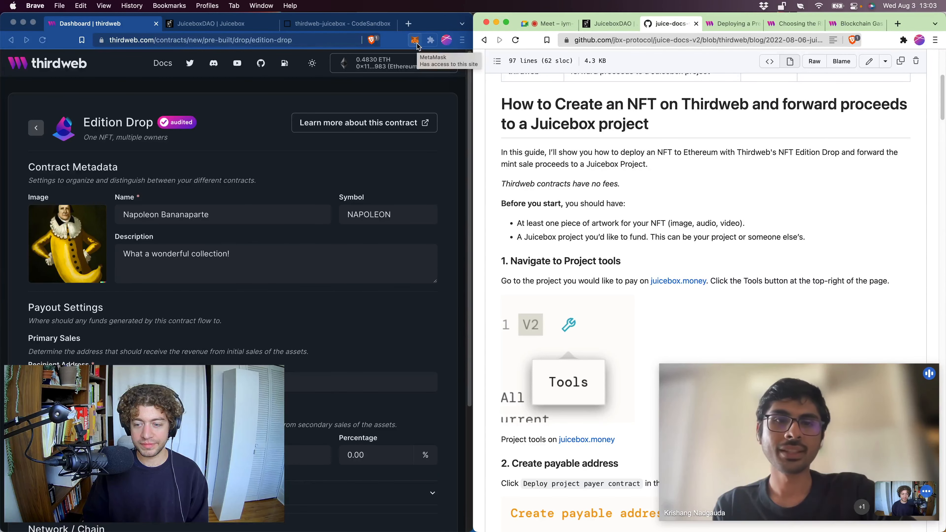
click(415, 40)
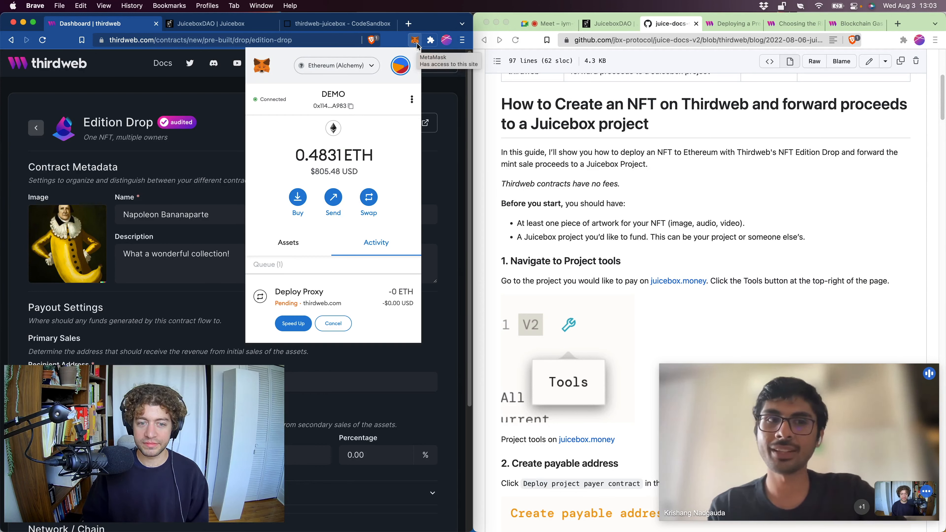
click(376, 298)
click(388, 124)
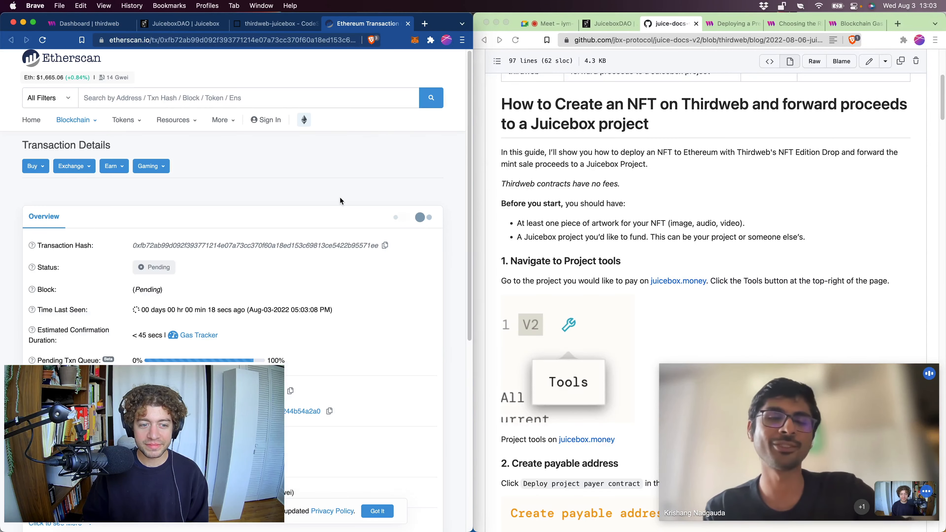
key(super+1)
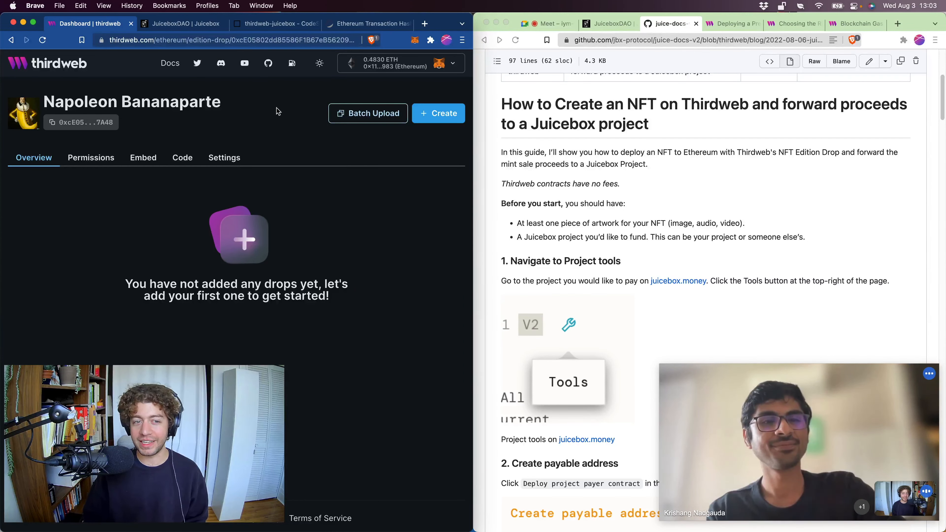
Step: Start a new drop in the Napoleon Bananaparte contract and name it "Napoleon Bananaparte"
click(446, 118)
key(Down)
key(Return)
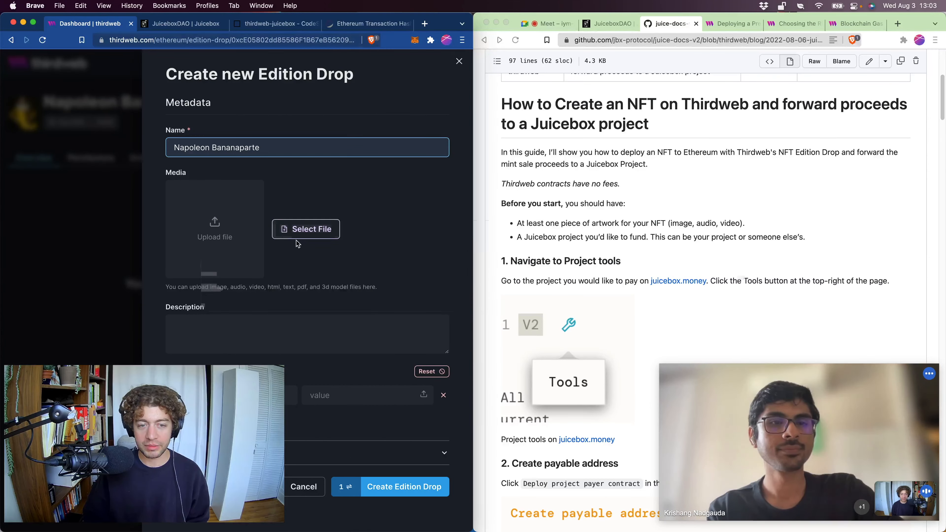
Step: Add the bananaparte image from Preview as the drop's media and move the Preview window off the form
key(super+Tab)
drag(269, 85, 225, 224)
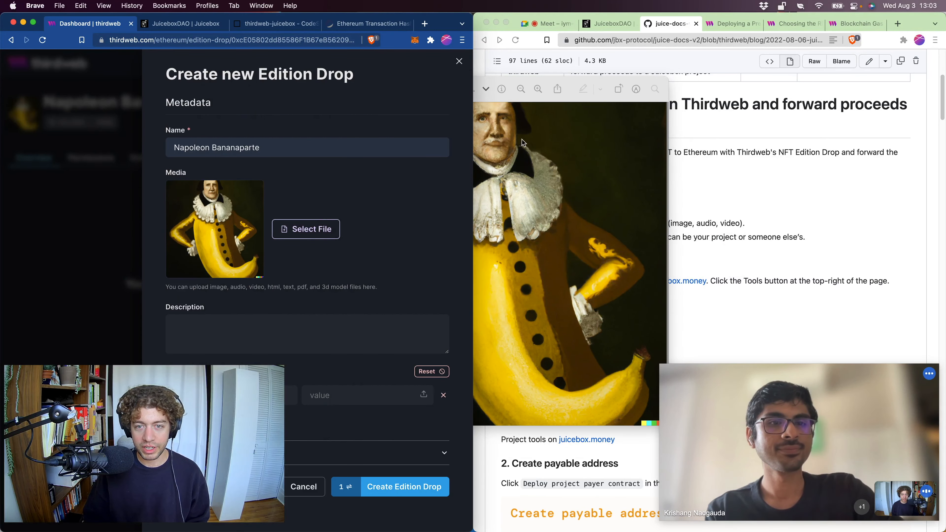
click(523, 143)
drag(404, 84, 584, 74)
click(426, 231)
Step: Enter the drop description "Napoleon Bananaparte was a famous Banana Emperor."
click(278, 351)
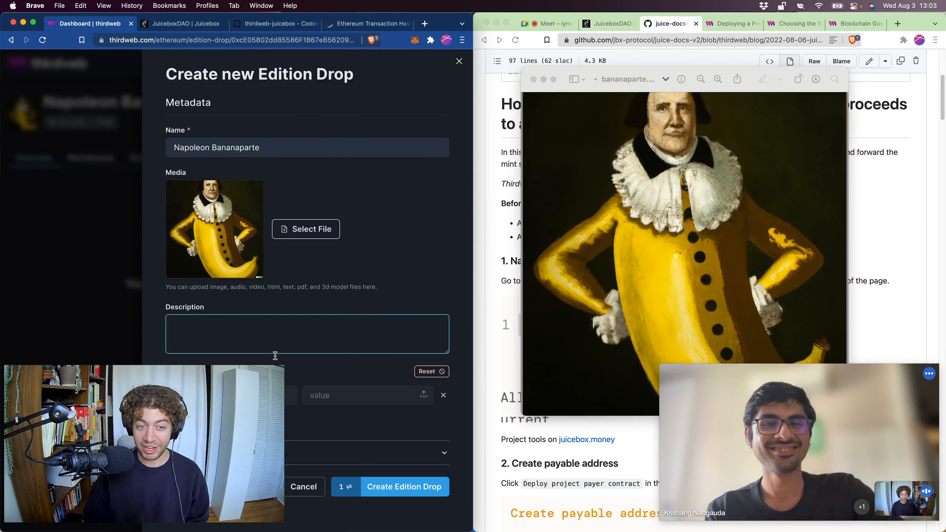
text(Napoleon Banana)
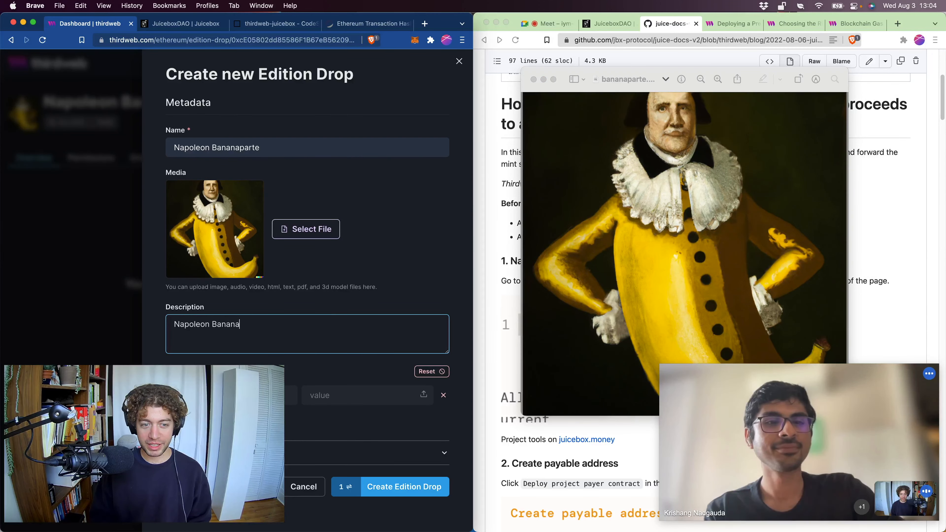
text(parte was a famous Banana Emperor.)
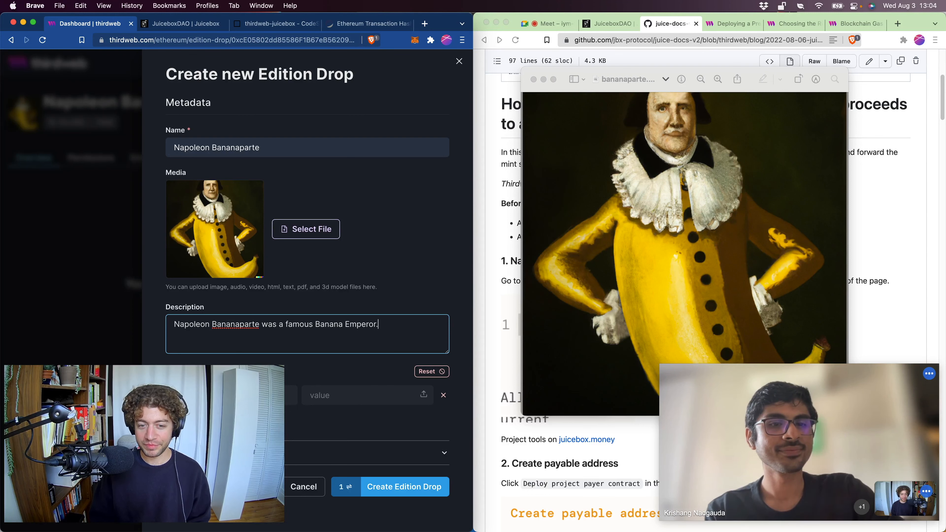
Step: Add a Buttons property with value 8, counting the buttons on the enlarged artwork in Preview
click(239, 373)
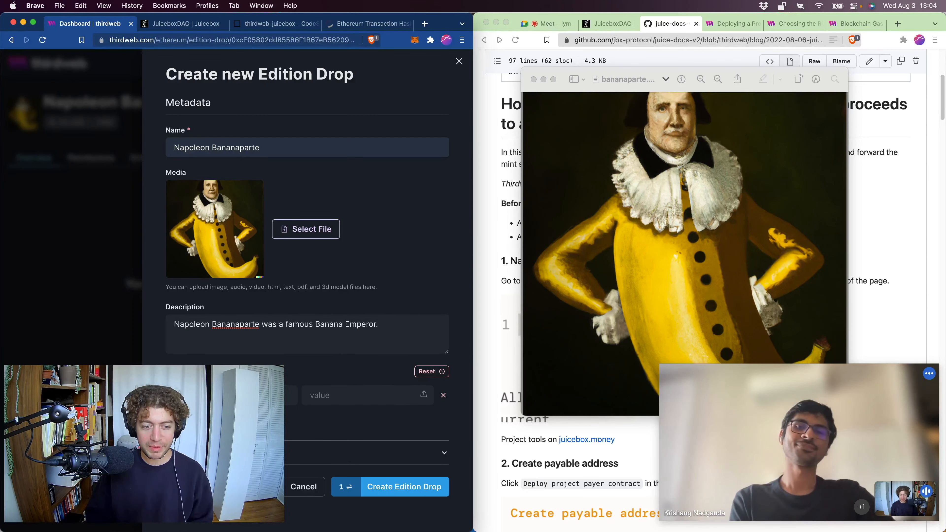
click(231, 395)
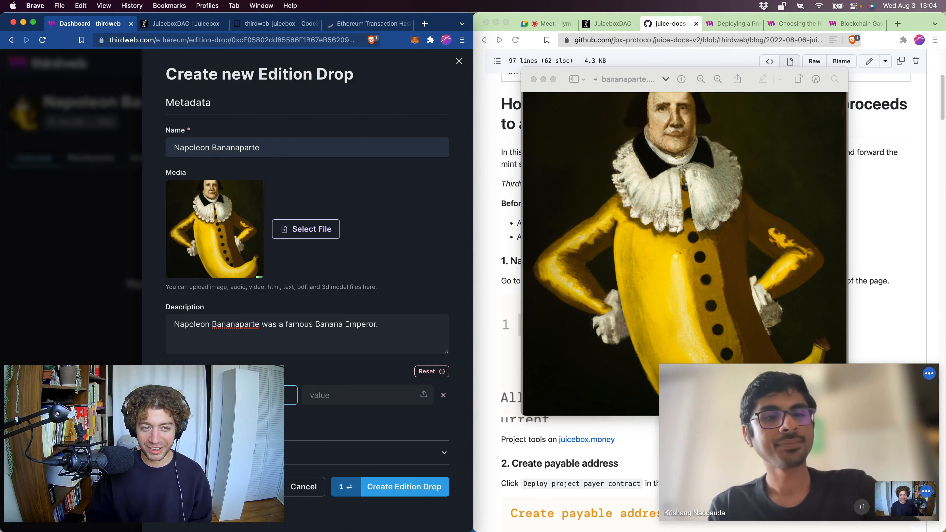
click(583, 246)
drag(627, 84, 577, 49)
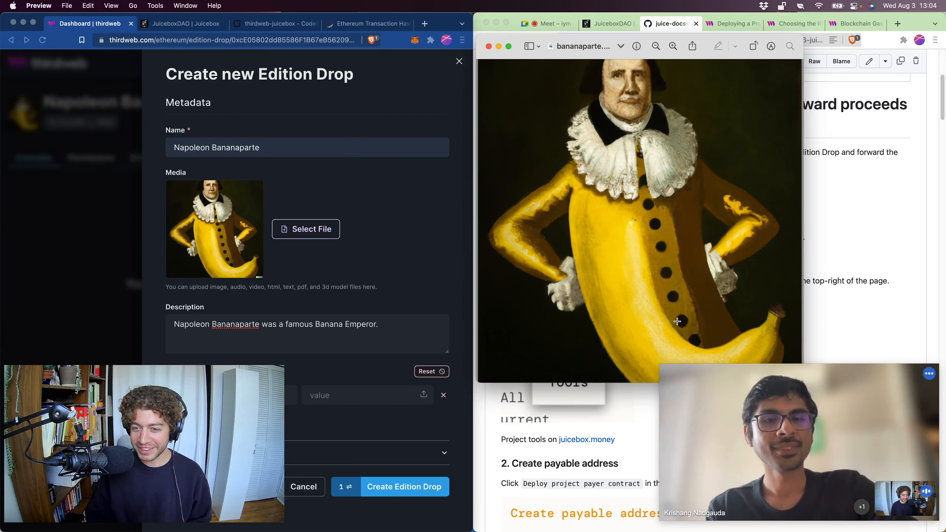
click(382, 397)
click(333, 397)
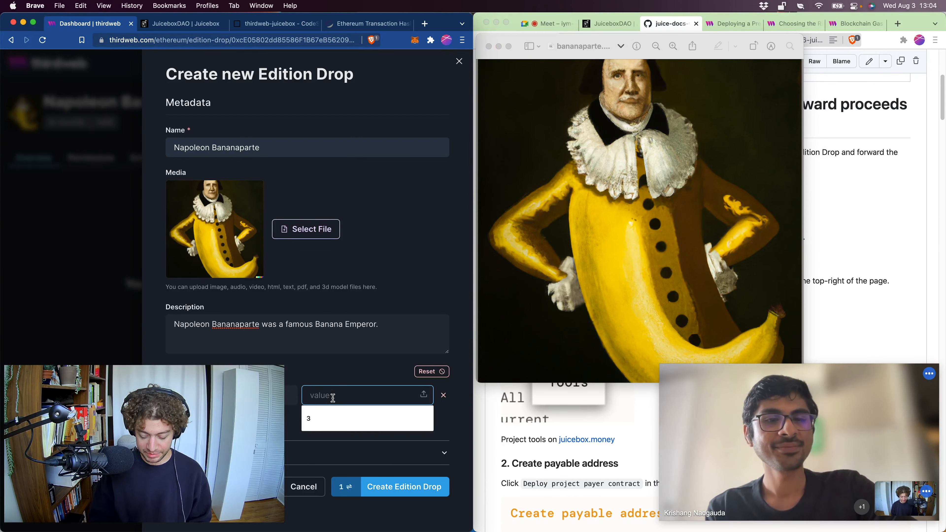
text(8)
key(Tab)
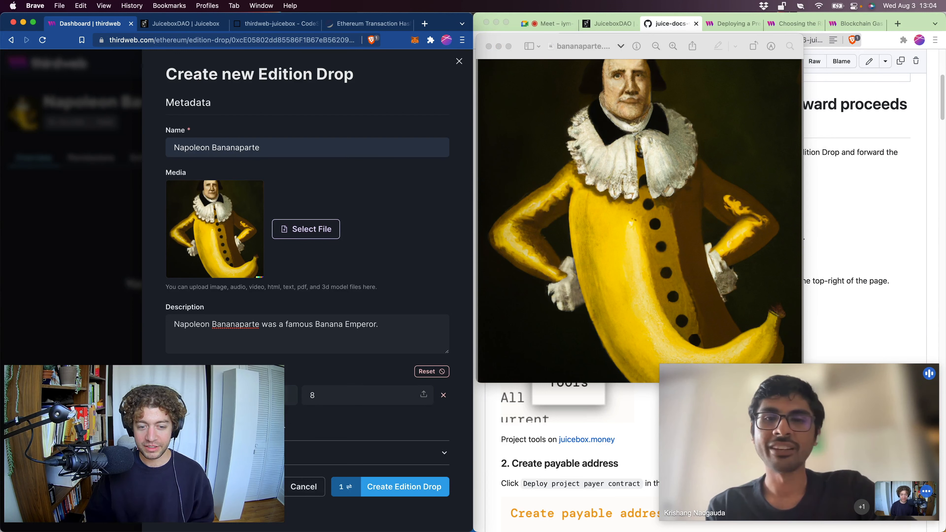
Step: Add two more properties to the drop: Banana with value 1 and Emperor with value 1
click(190, 421)
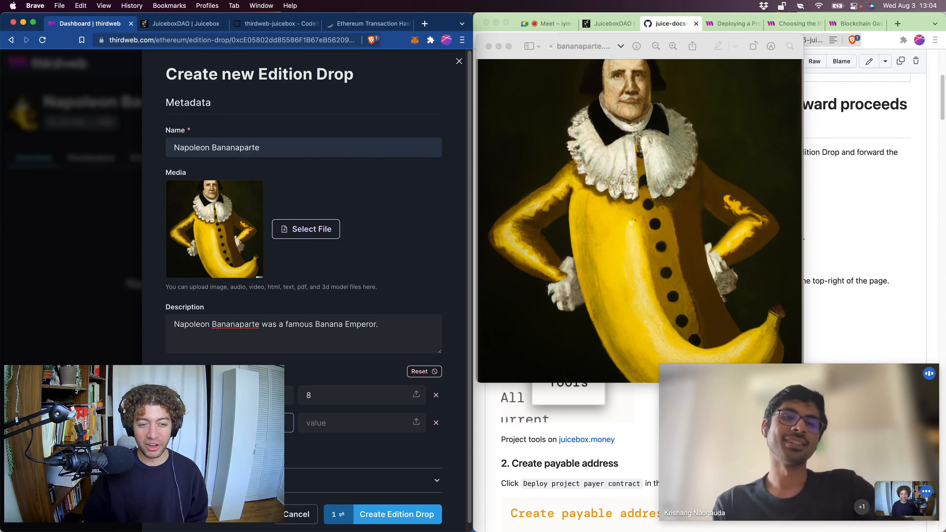
key(Tab)
text(1)
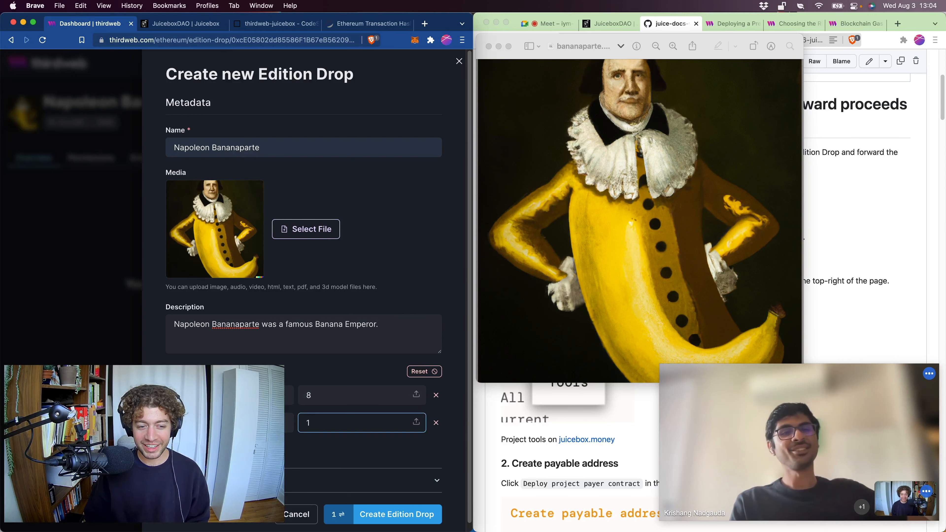
click(190, 448)
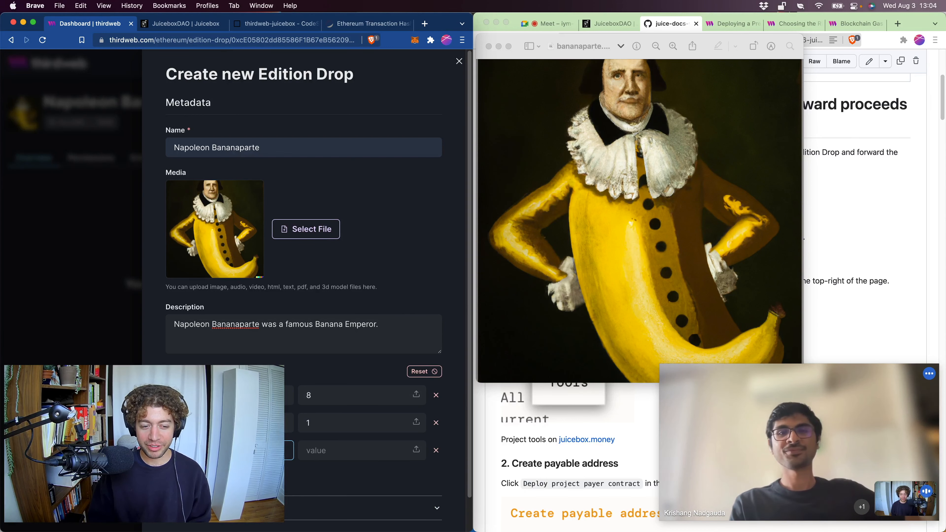
key(Tab)
text(1)
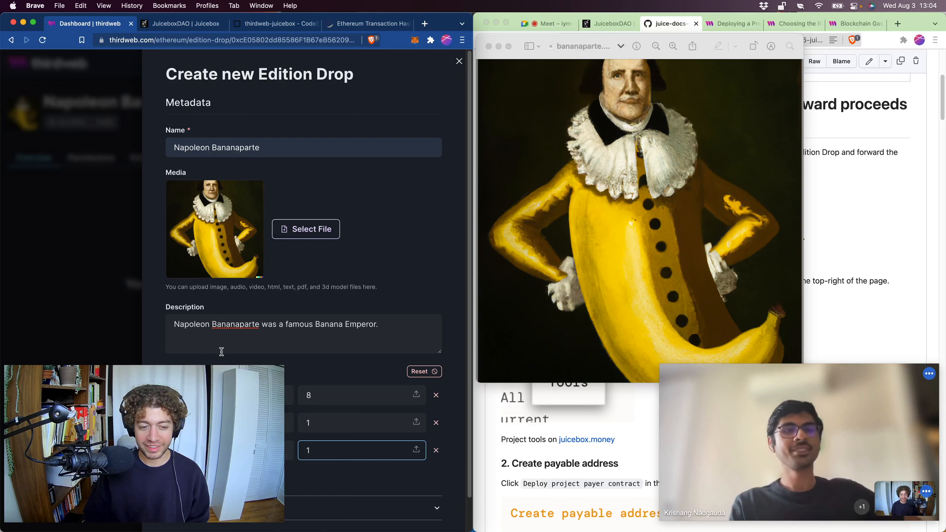
Step: Create the Edition Drop NFT and confirm its MetaMask transaction with the gas priority set to High
scroll(221, 352, down, 2)
click(393, 513)
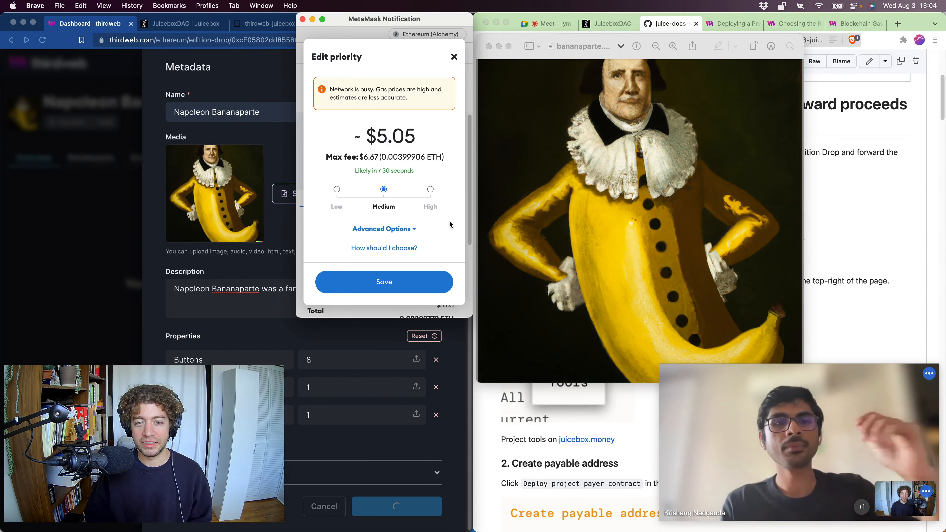
click(447, 222)
click(428, 200)
click(431, 289)
scroll(430, 289, down, 3)
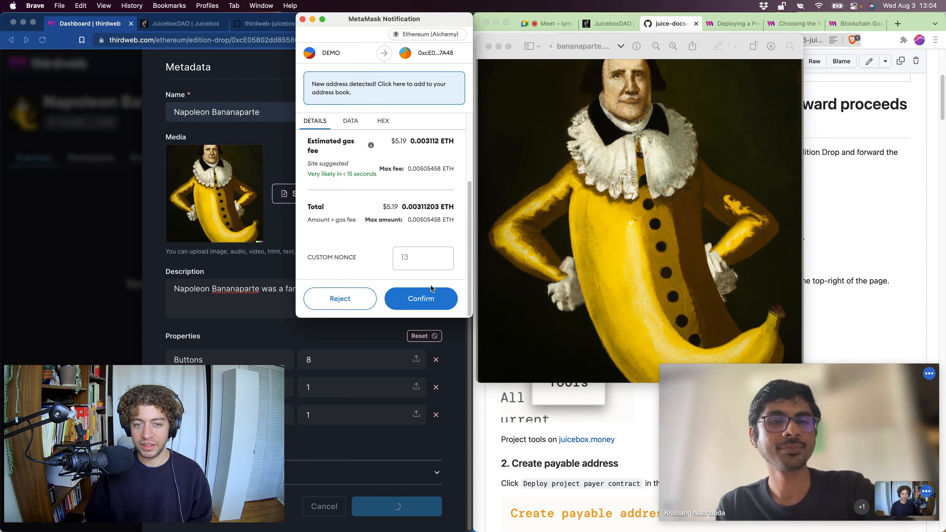
click(431, 305)
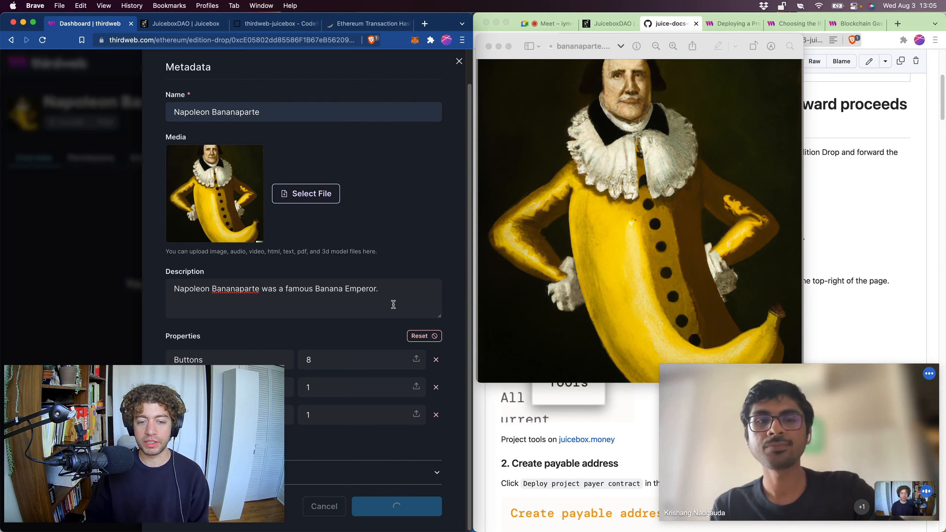
Step: Check the NFT creation transaction through MetaMask and review the new drop's properties and available actions
click(414, 40)
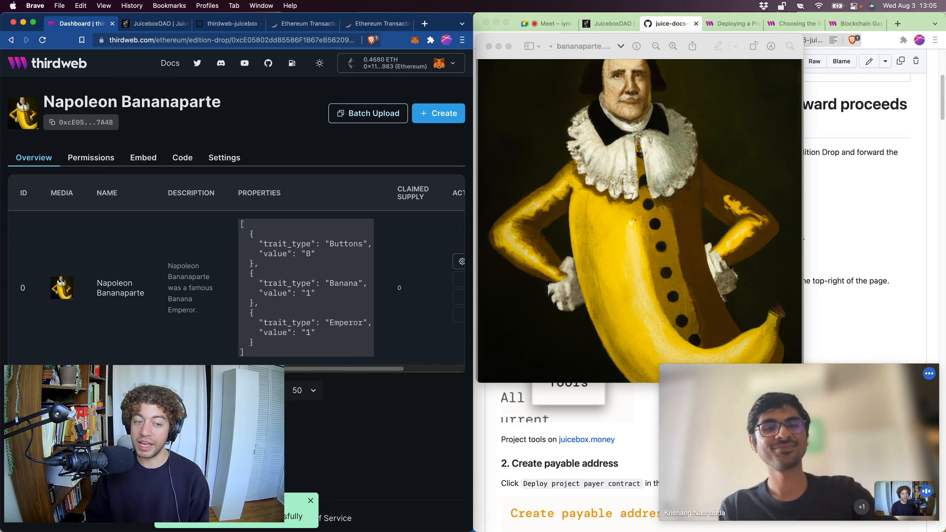
scroll(107, 332, right, 3)
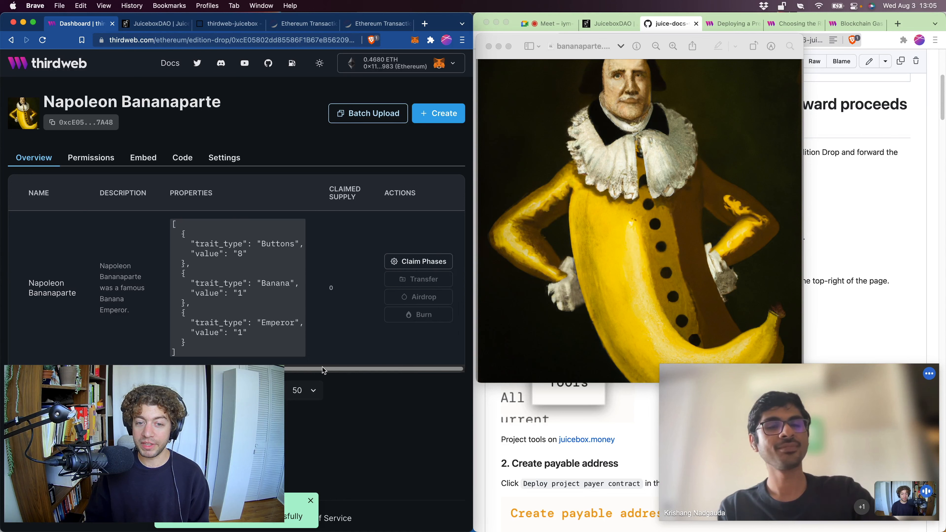
scroll(107, 332, left, 3)
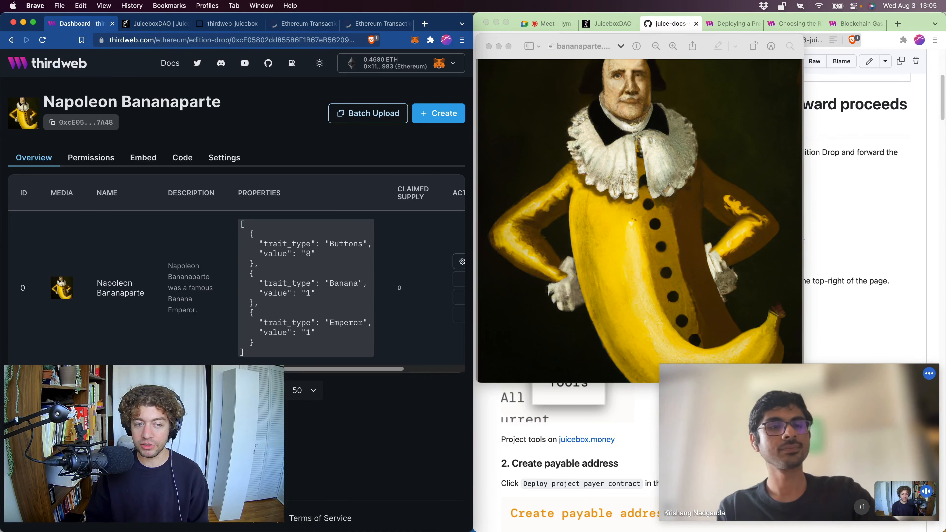
scroll(247, 310, right, 2)
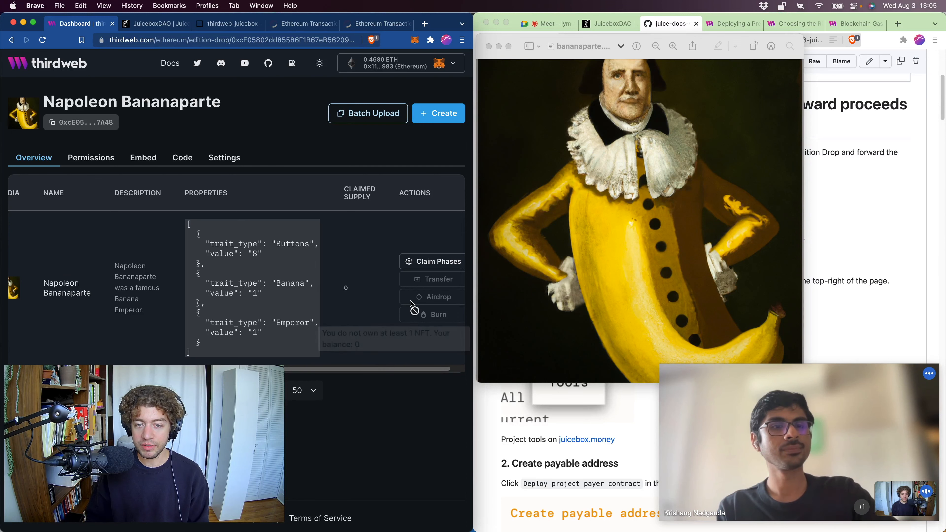
Step: Enlarge the thirdweb window to fill the screen and add an initial claim phase to the Napoleon Bananaparte drop
click(431, 262)
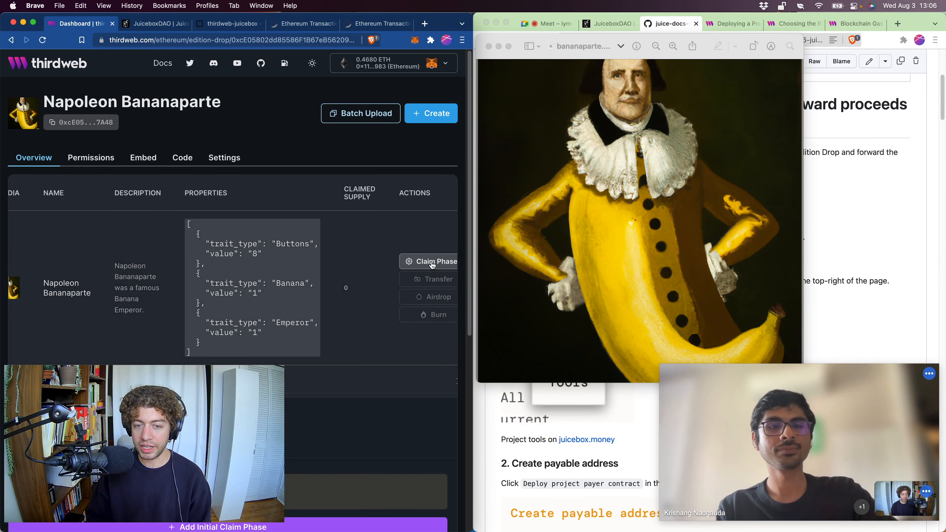
key(ctrl+alt+Return)
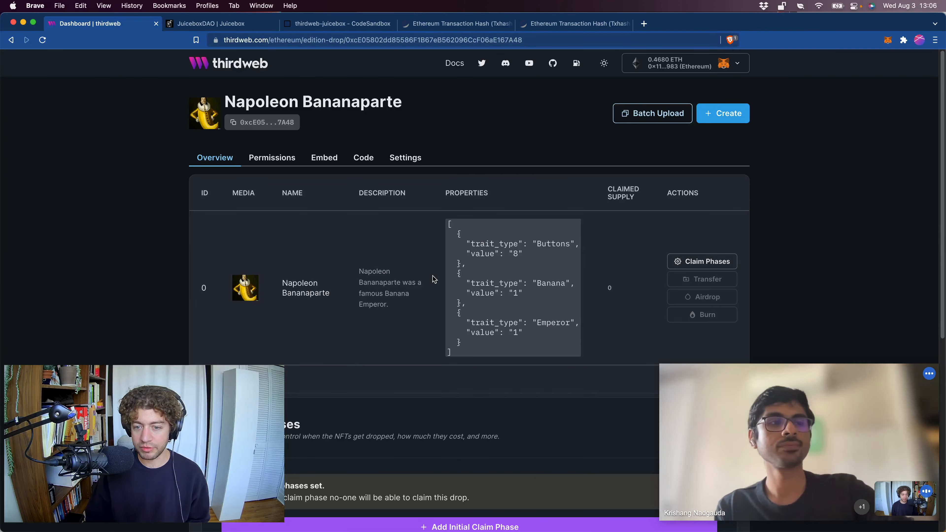
scroll(431, 279, down, 6)
scroll(440, 319, up, 3)
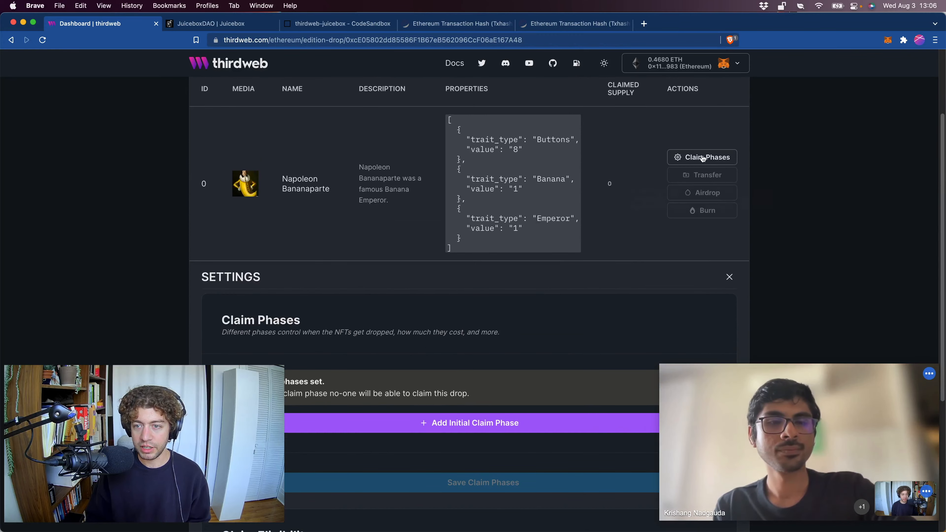
click(482, 424)
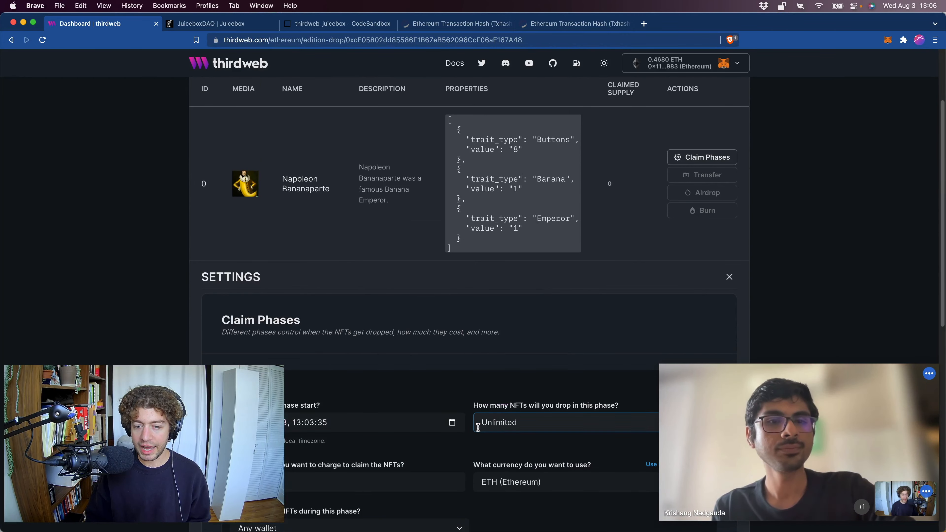
scroll(447, 391, down, 4)
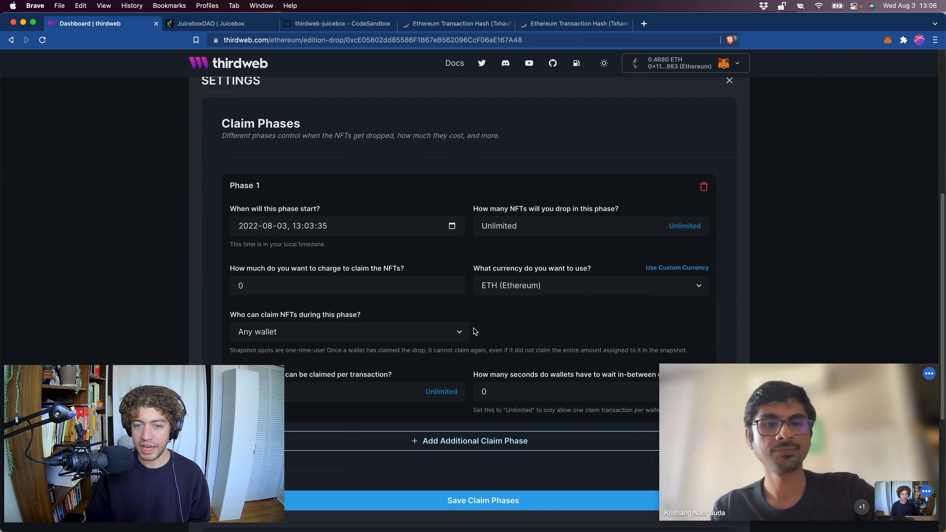
Step: Set the Phase 1 claim price to 0.01, keeping ETH (Ethereum) as the currency
click(536, 223)
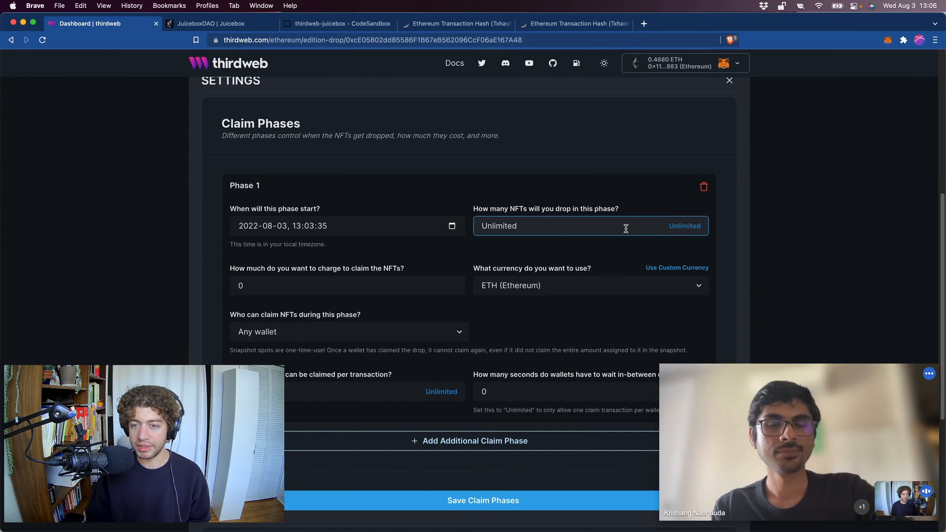
click(290, 290)
drag(253, 287, 229, 288)
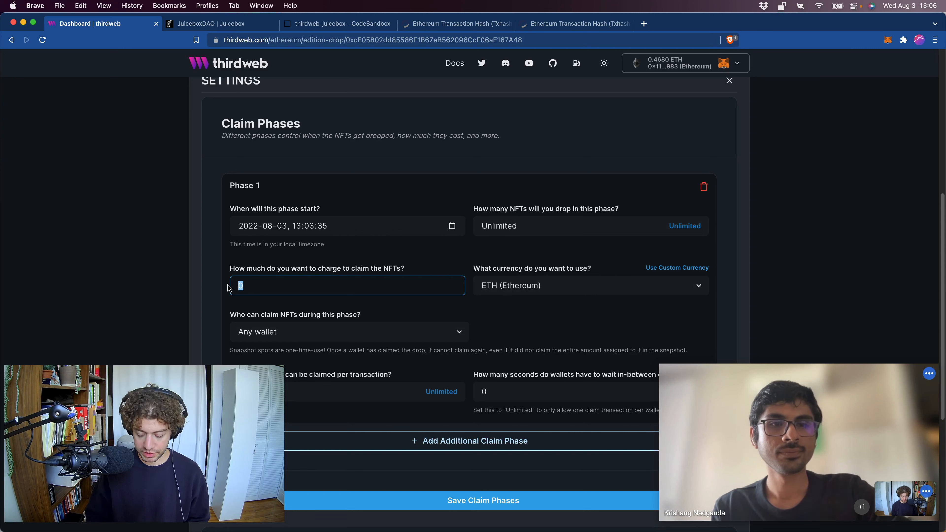
text(0.01)
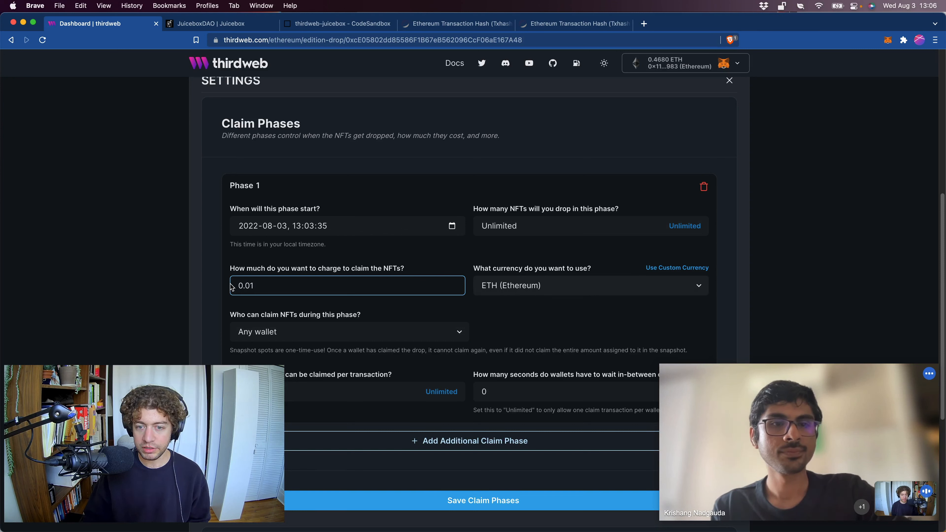
click(514, 321)
click(439, 341)
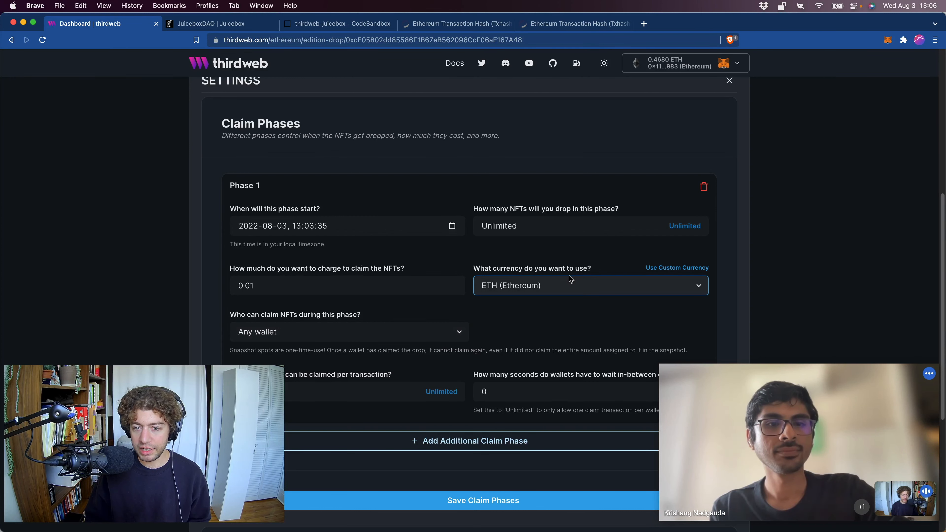
Step: Limit the number of NFTs dropped in Phase 1 to 420
scroll(571, 282, down, 1)
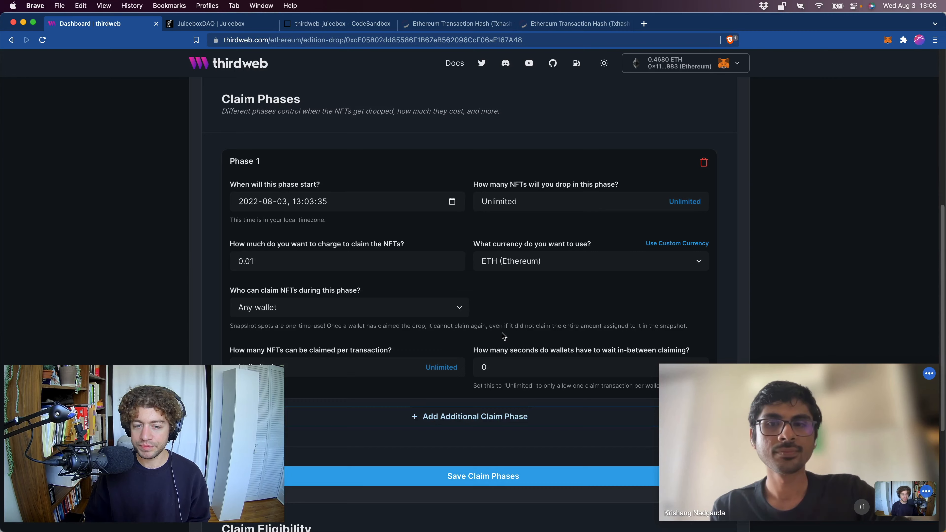
scroll(505, 336, down, 2)
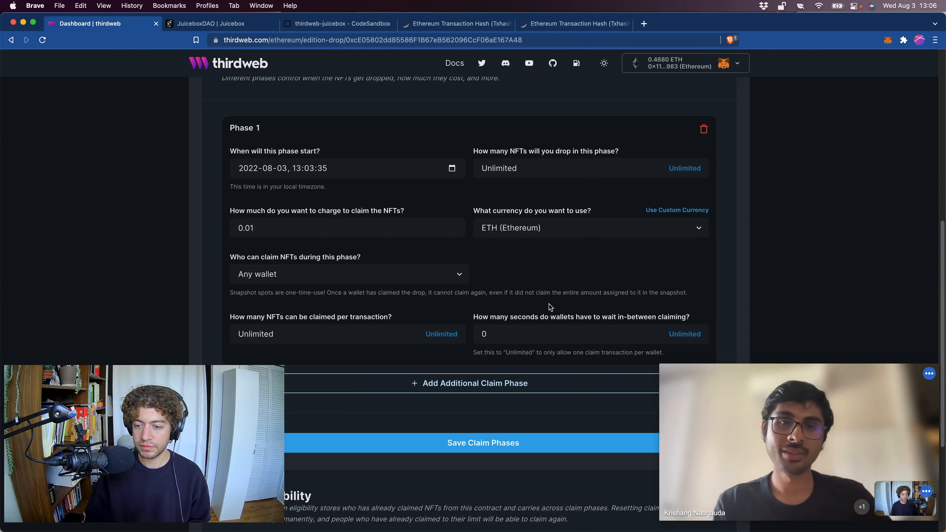
scroll(549, 304, up, 1)
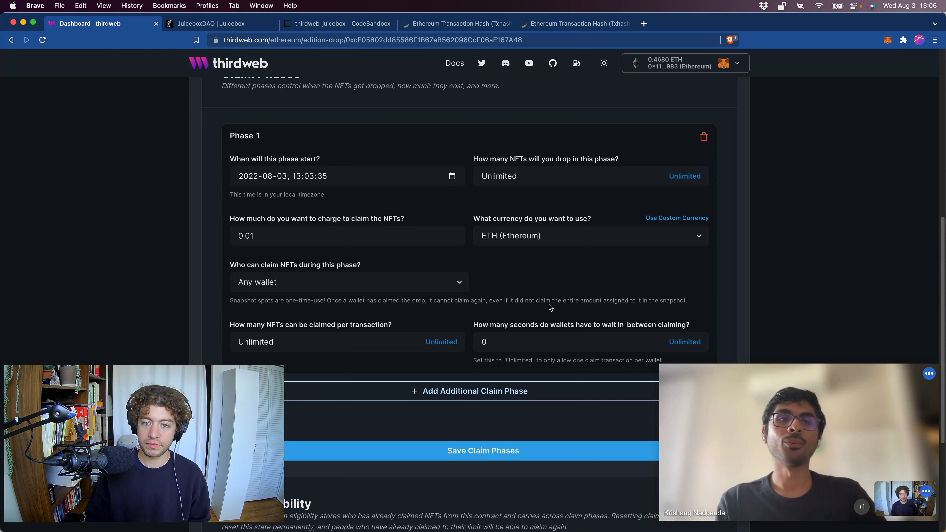
double_click(535, 180)
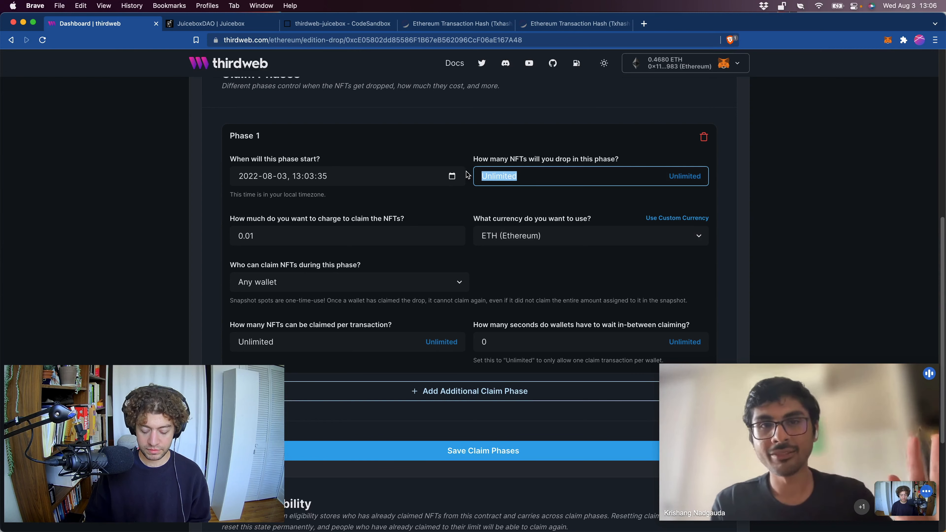
text(420)
click(574, 196)
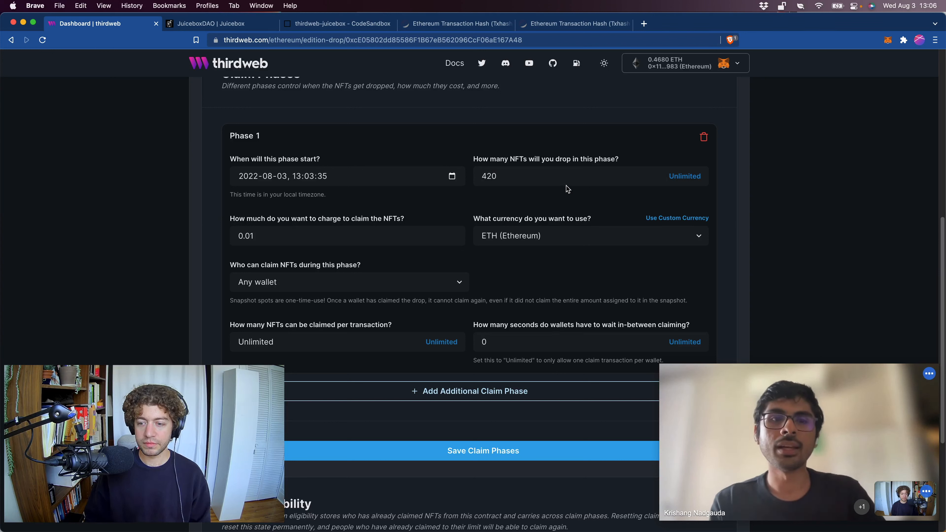
Step: Set the number of NFTs dropped in Phase 1 to 69
double_click(512, 167)
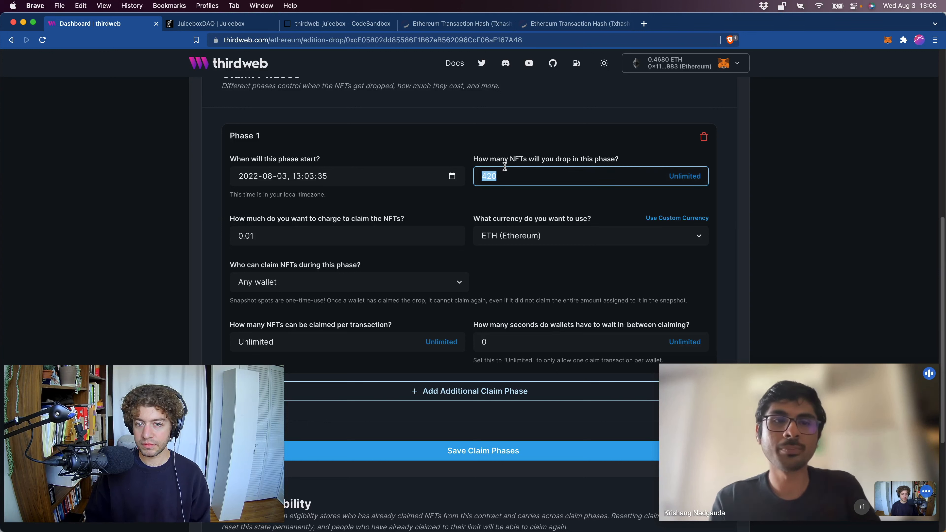
text(69)
click(504, 147)
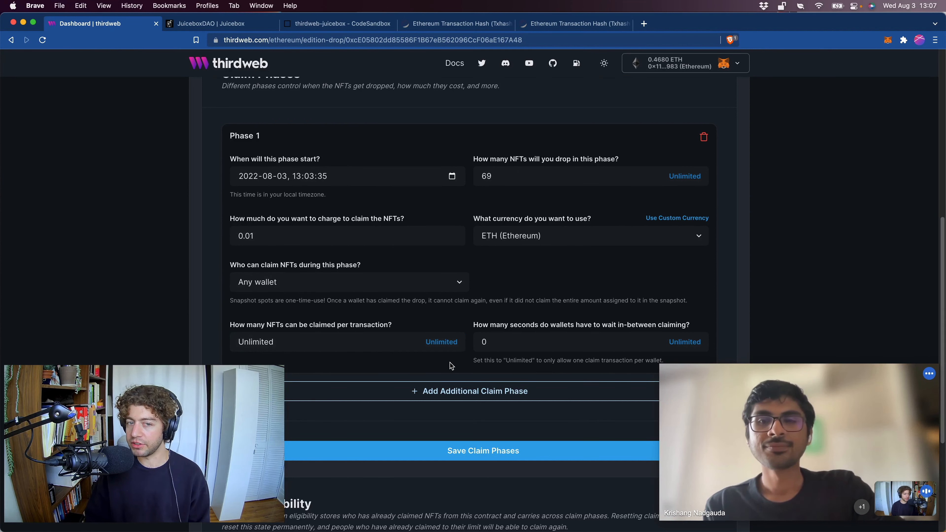
click(559, 335)
click(497, 420)
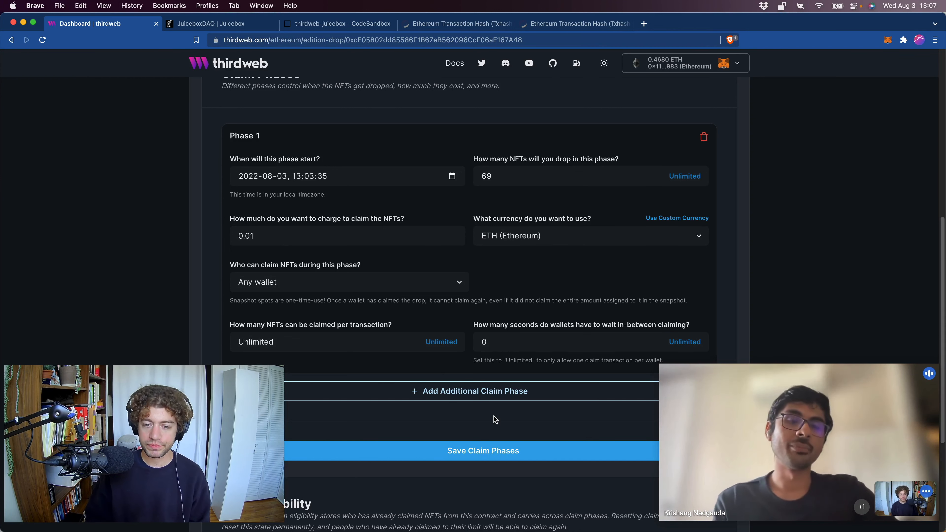
Step: Add a second claim phase below Phase 1 and delete it again
scroll(495, 420, up, 3)
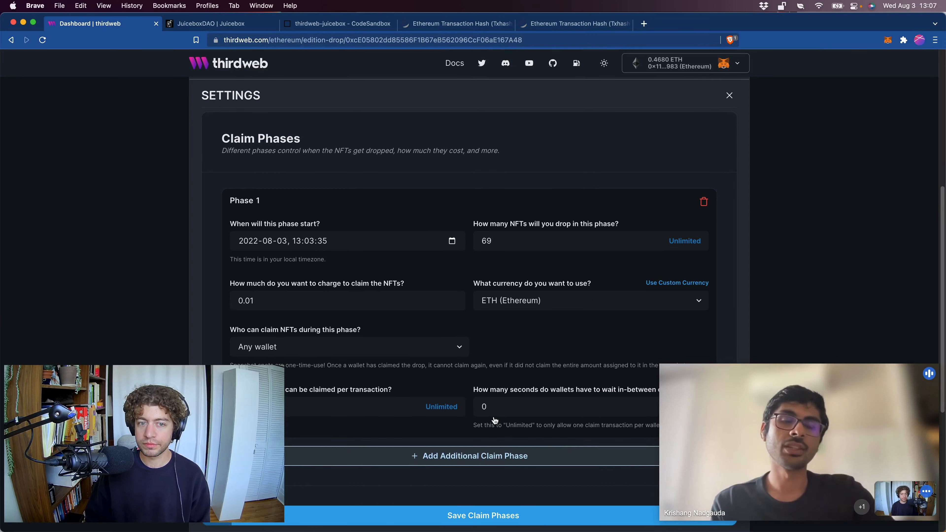
scroll(499, 428, down, 1)
click(503, 433)
scroll(550, 366, down, 6)
click(361, 227)
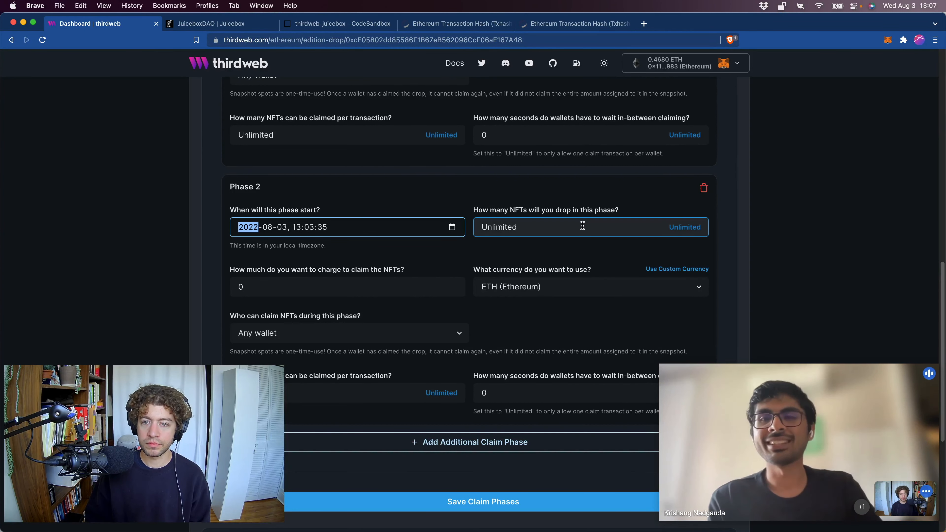
scroll(579, 228, up, 1)
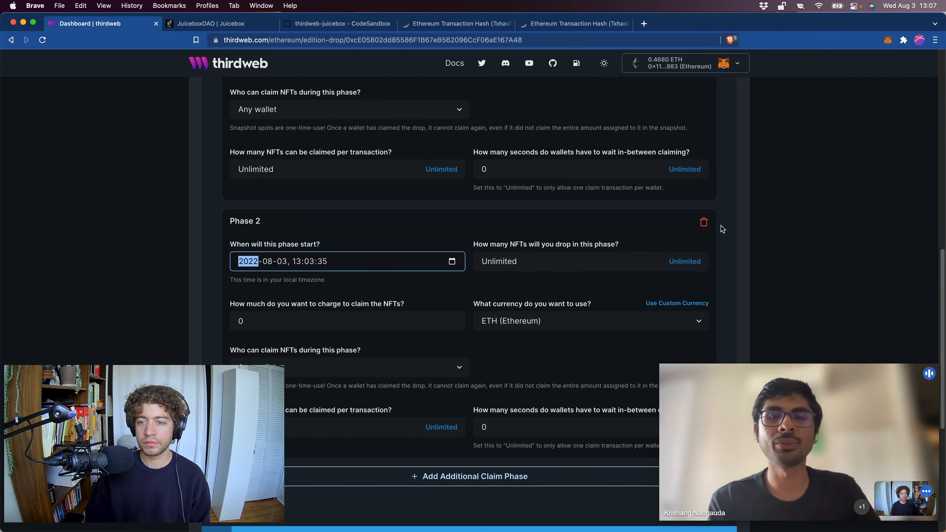
scroll(704, 228, up, 2)
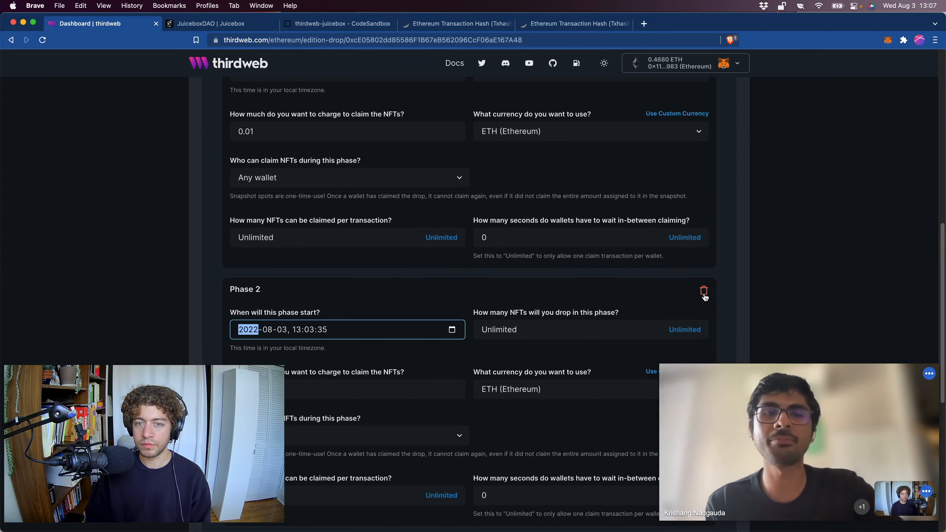
scroll(705, 296, up, 2)
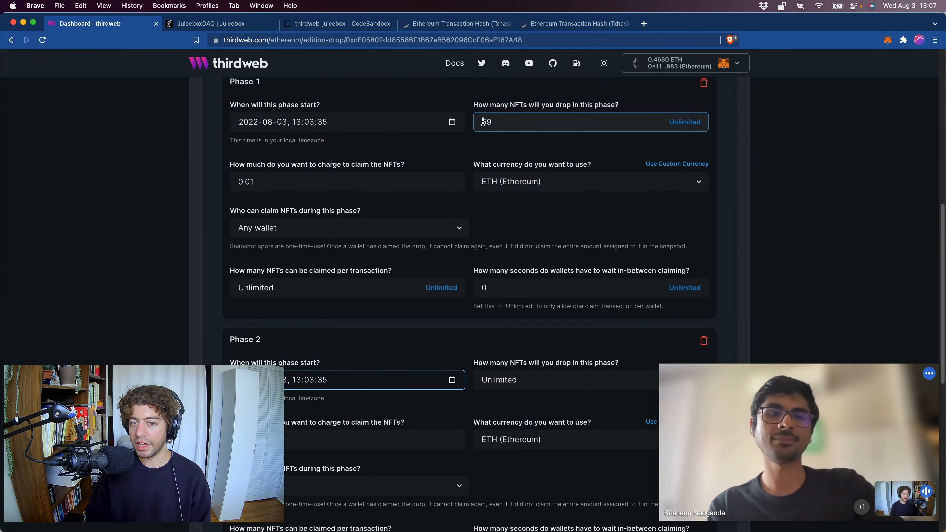
drag(501, 123, 475, 122)
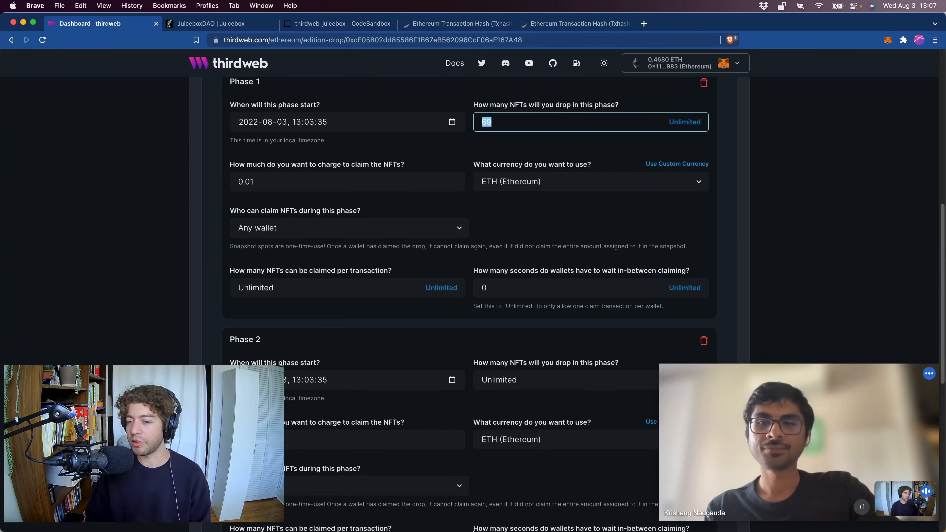
click(704, 347)
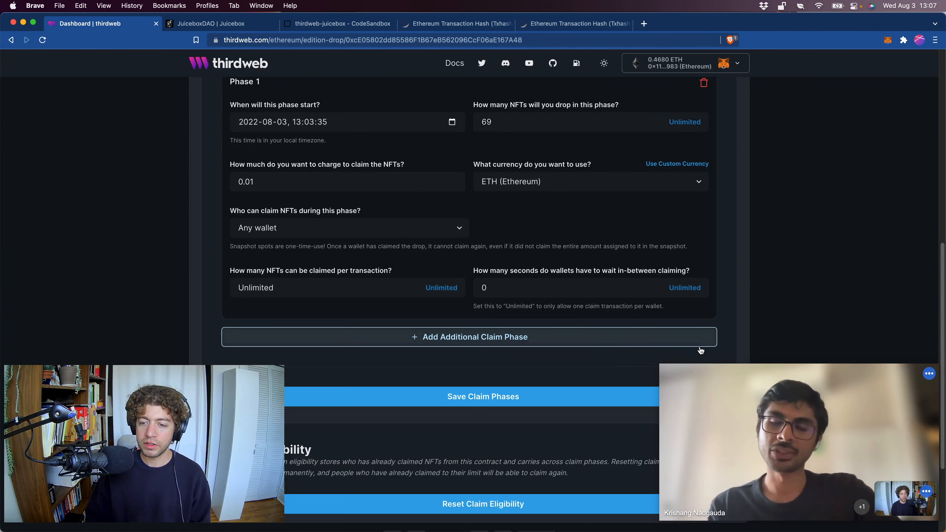
Step: Save the claim phases, adjust the gas fee in MetaMask and confirm the transaction
scroll(488, 410, down, 2)
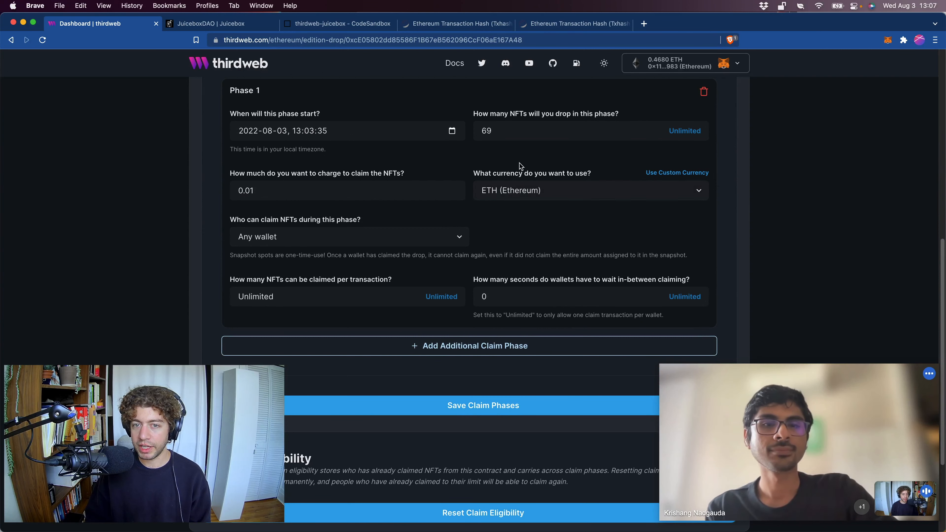
click(479, 410)
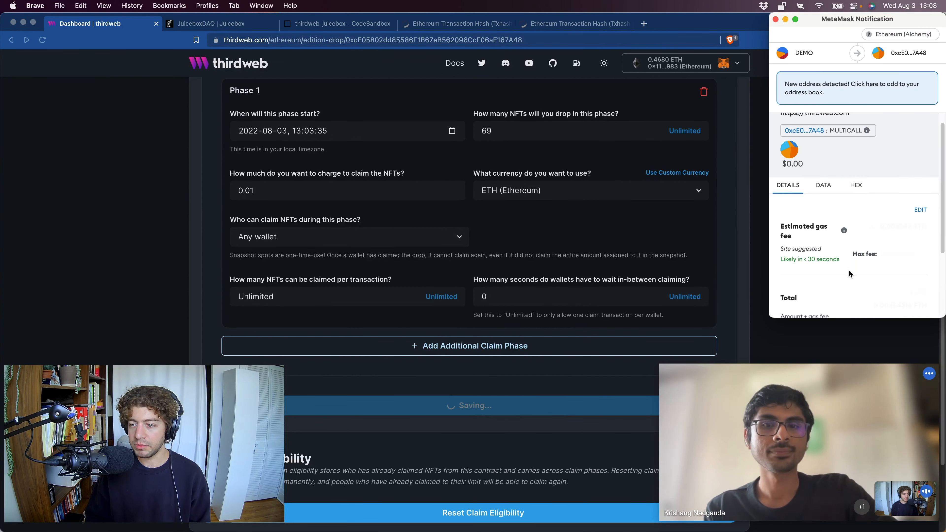
click(918, 201)
click(902, 192)
click(881, 282)
click(901, 300)
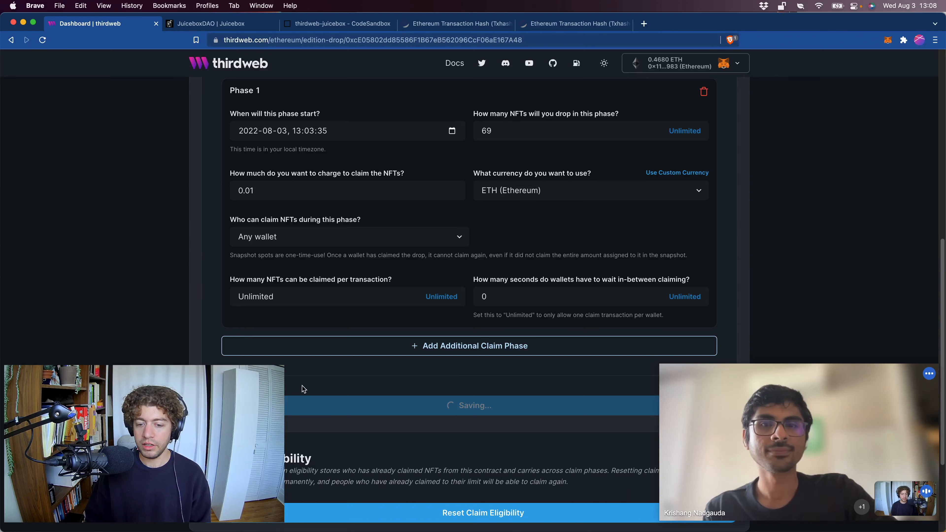
Step: Review the saved Phase 1 settings and the drop's embed configuration, including its token ID
scroll(759, 121, up, 3)
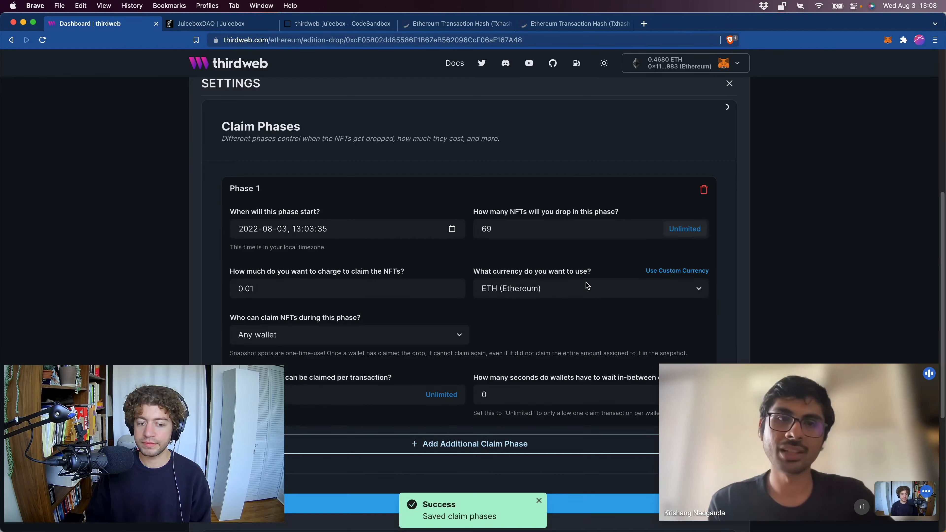
scroll(319, 425, down, 2)
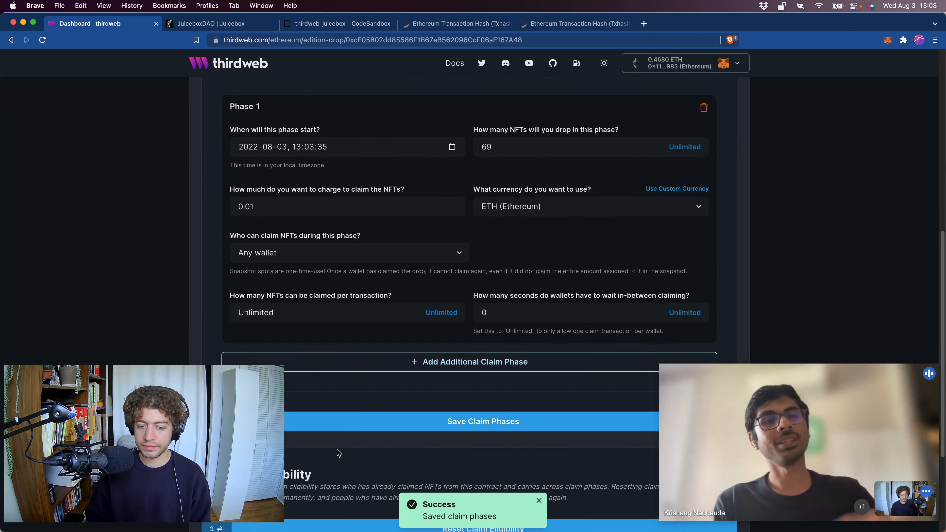
scroll(337, 450, up, 10)
scroll(338, 450, up, 1)
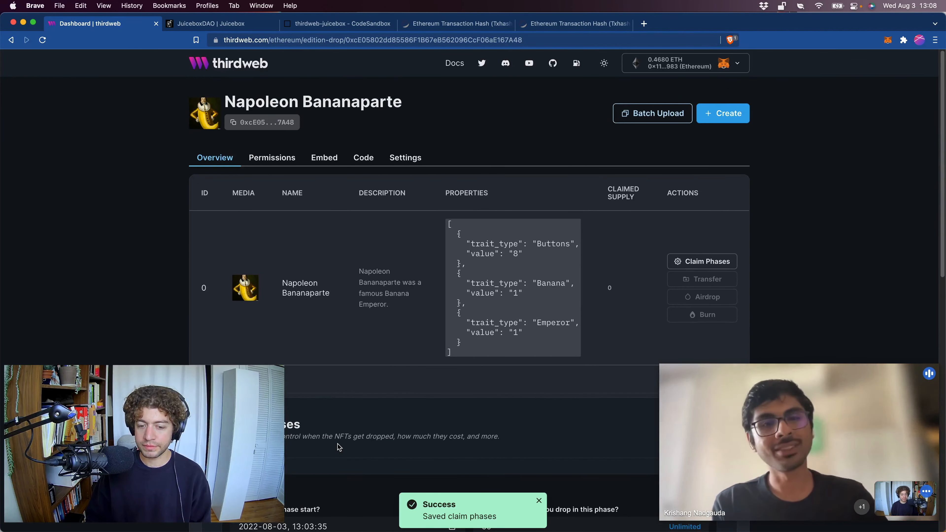
click(326, 158)
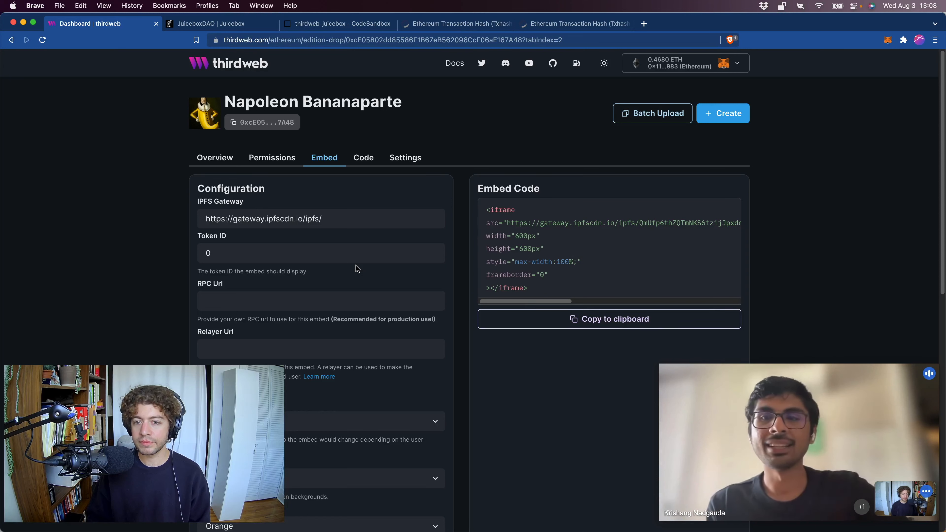
click(358, 254)
Step: Look through the React code examples for using the edition drop, including claiming, batch creation and airdrops
click(360, 156)
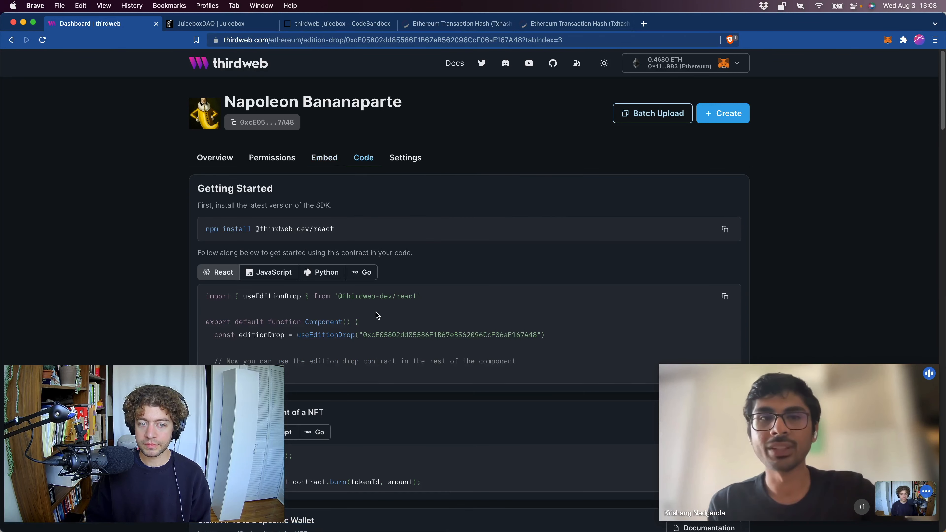
scroll(418, 351, down, 3)
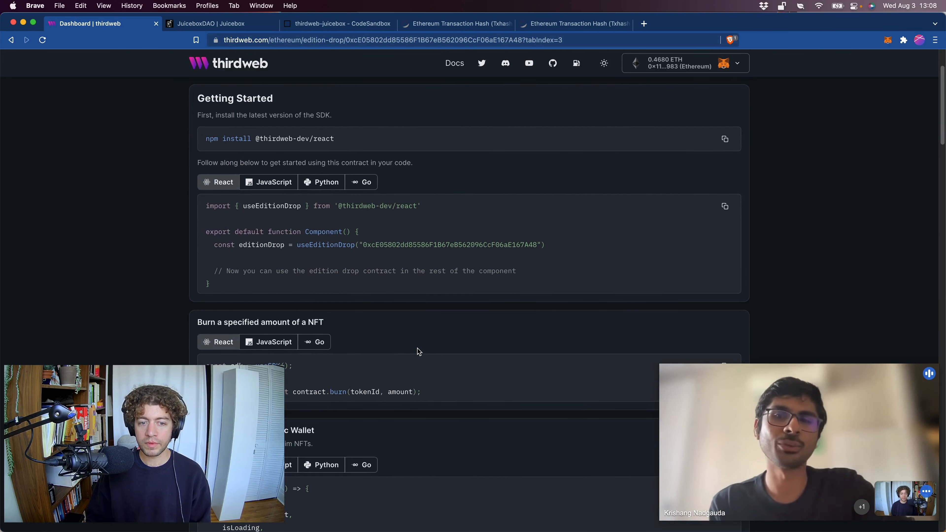
scroll(420, 349, down, 2)
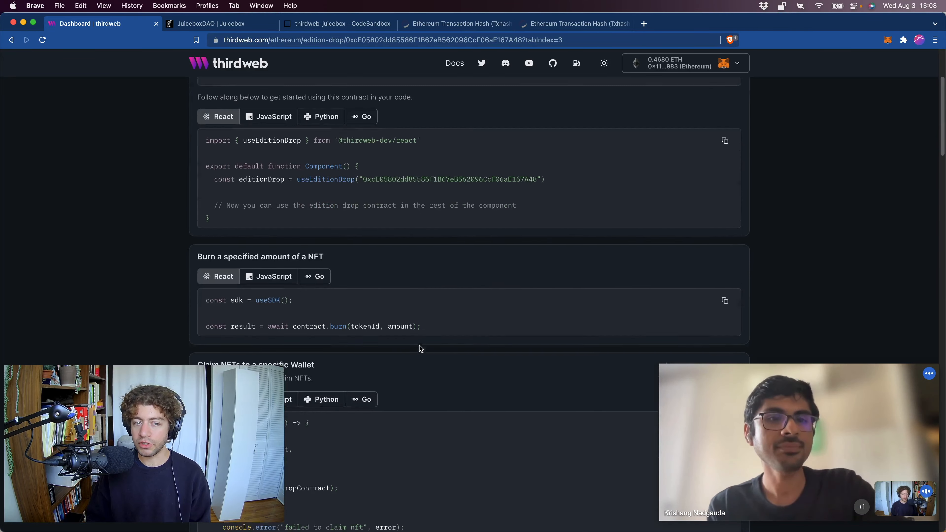
scroll(420, 350, down, 10)
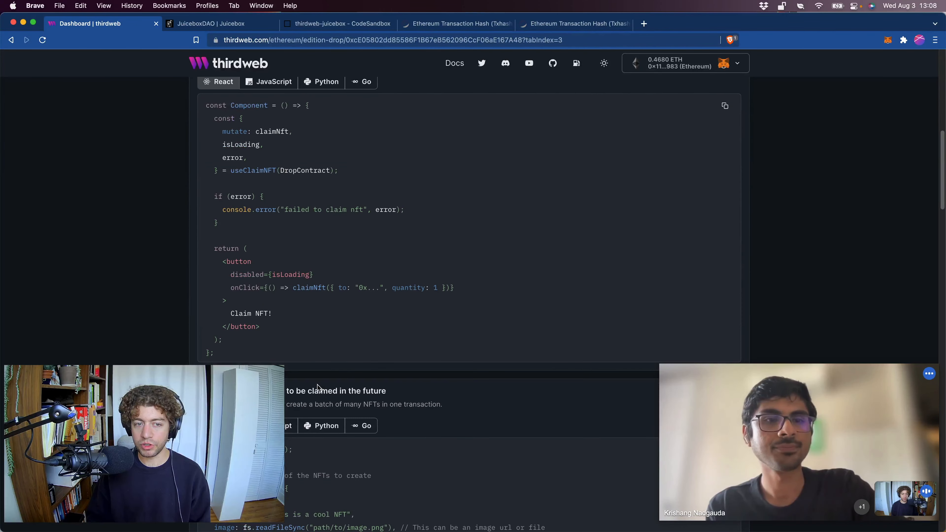
scroll(317, 388, down, 1)
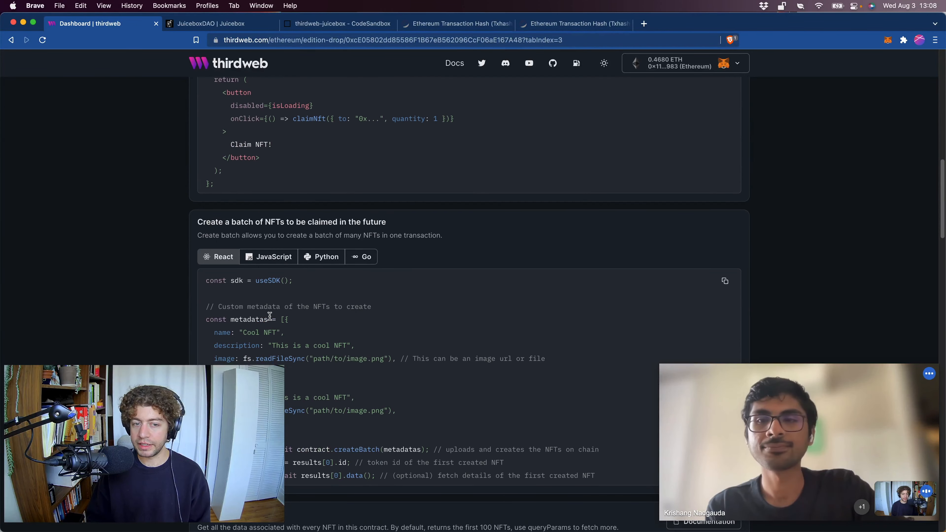
scroll(334, 390, down, 8)
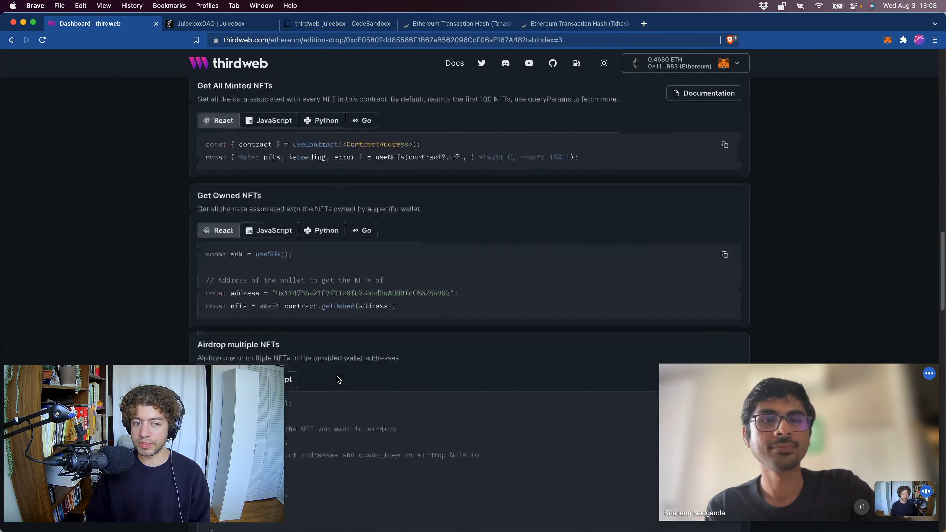
scroll(338, 379, up, 15)
Step: Copy the drop's iframe embed code and switch to the thirdweb-juicebox project in CodeSandbox
click(313, 160)
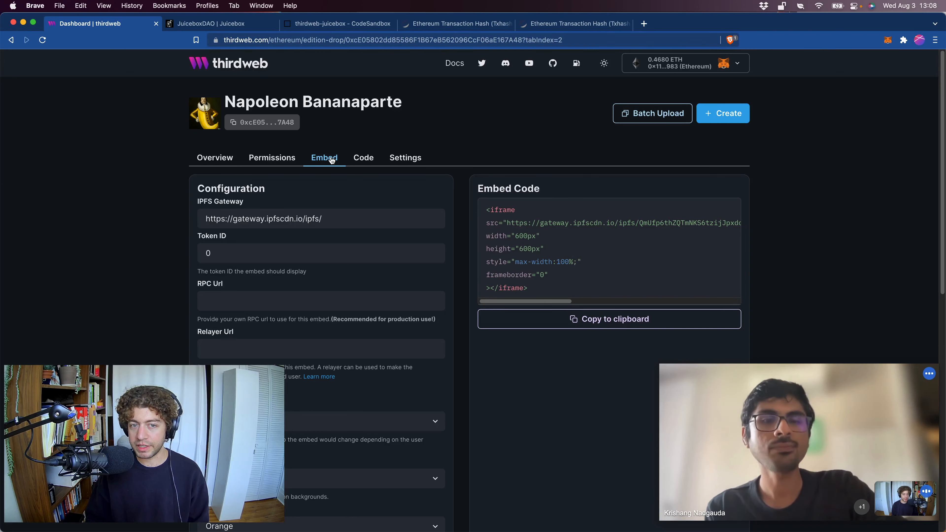
click(535, 323)
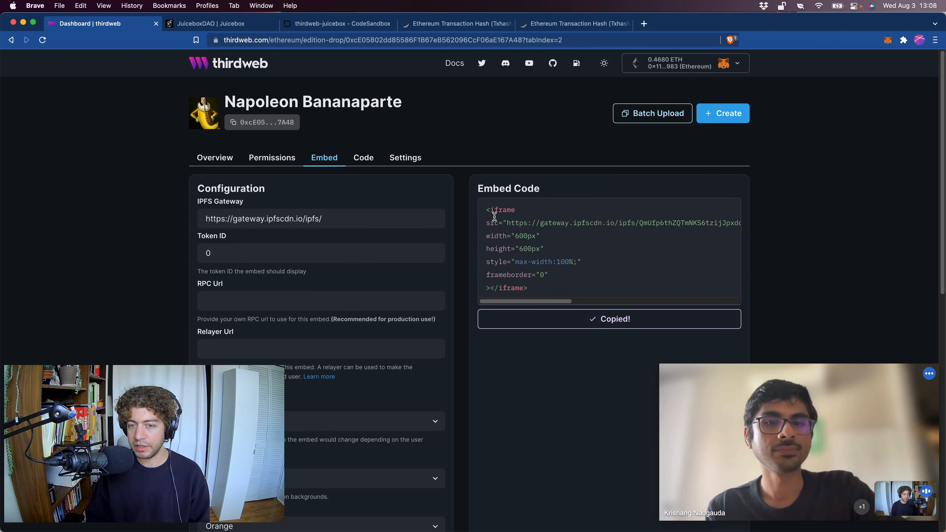
click(355, 25)
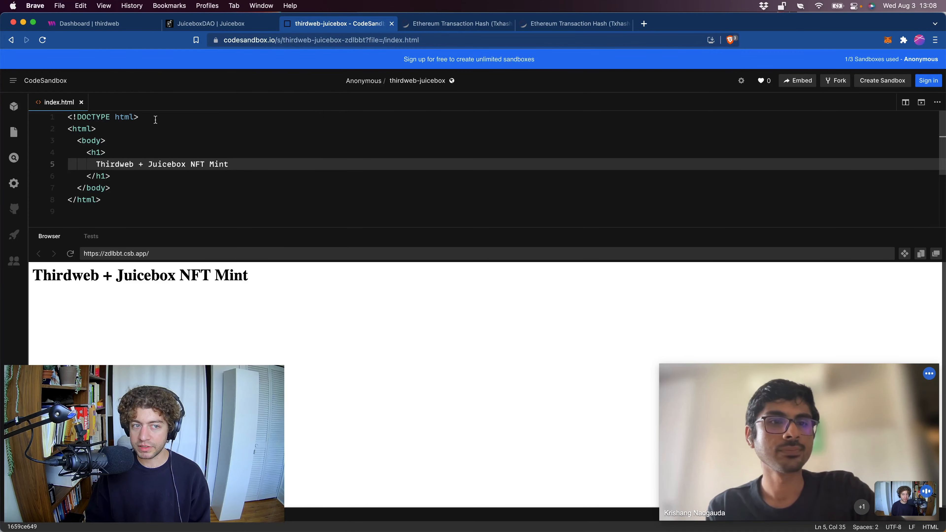
Step: Paste the copied iframe embed code below the h1 heading inside the body of index.html and save the file
key(super+a)
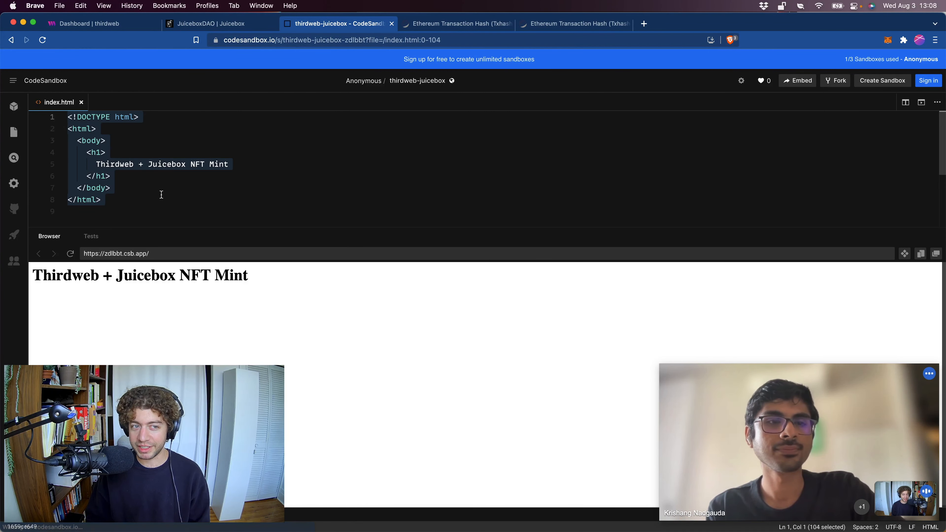
click(158, 200)
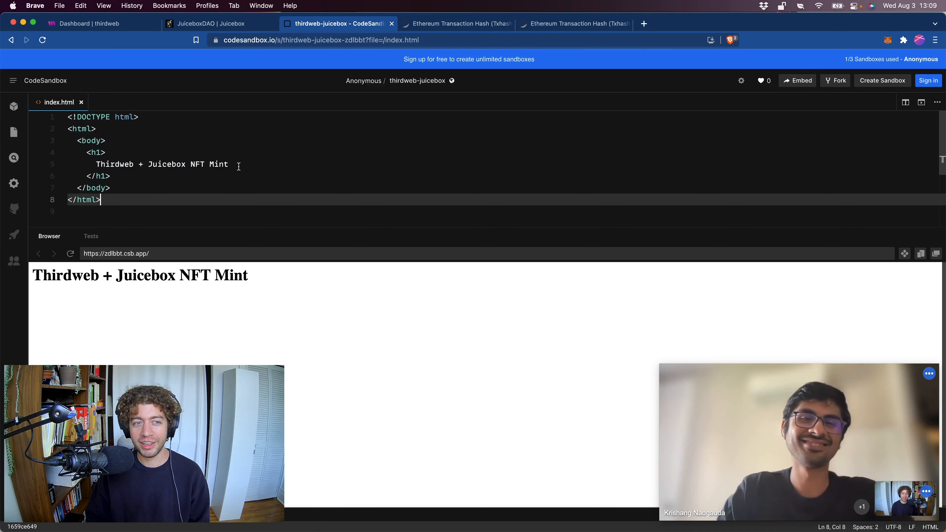
click(126, 178)
key(Return)
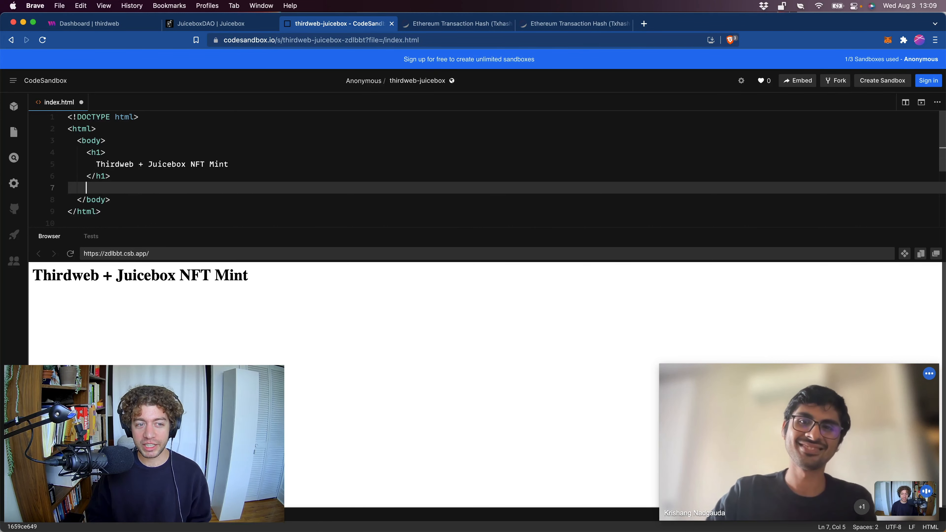
key(super+v)
key(super+s)
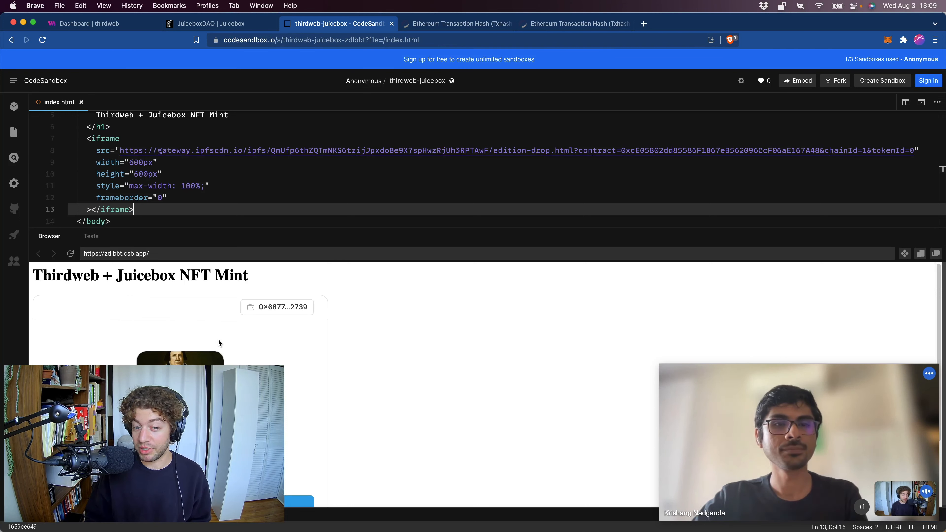
Step: Mint the NFT from the embedded widget in the preview and confirm the 0.01 ETH claim transaction in MetaMask
scroll(276, 403, down, 1)
scroll(276, 403, down, 3)
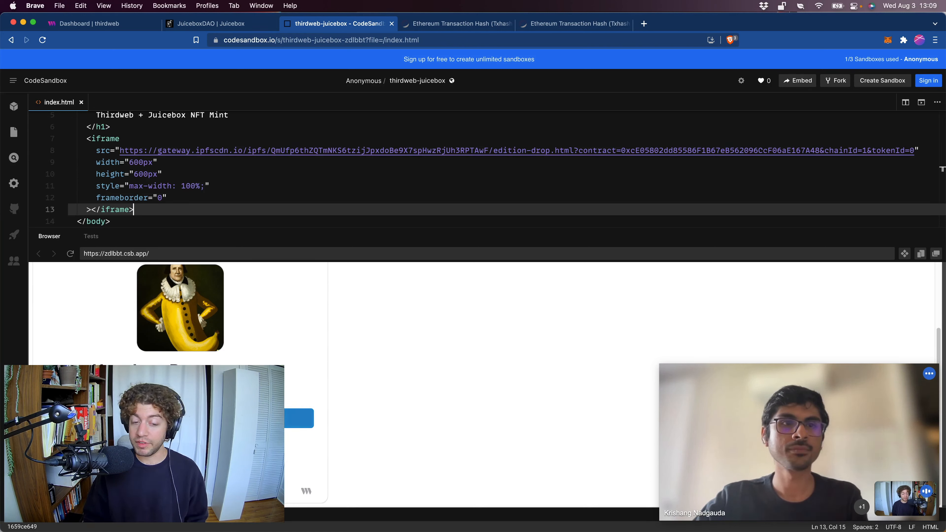
scroll(293, 441, up, 1)
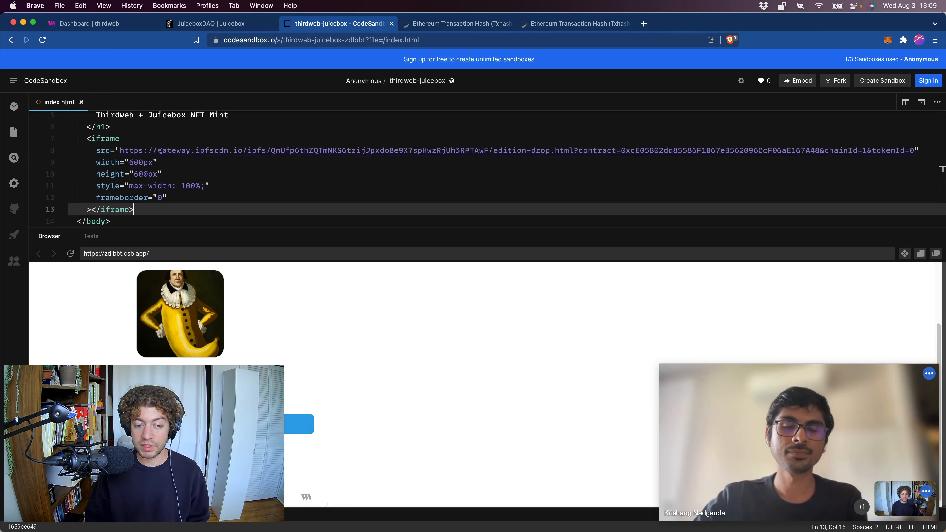
scroll(187, 319, up, 3)
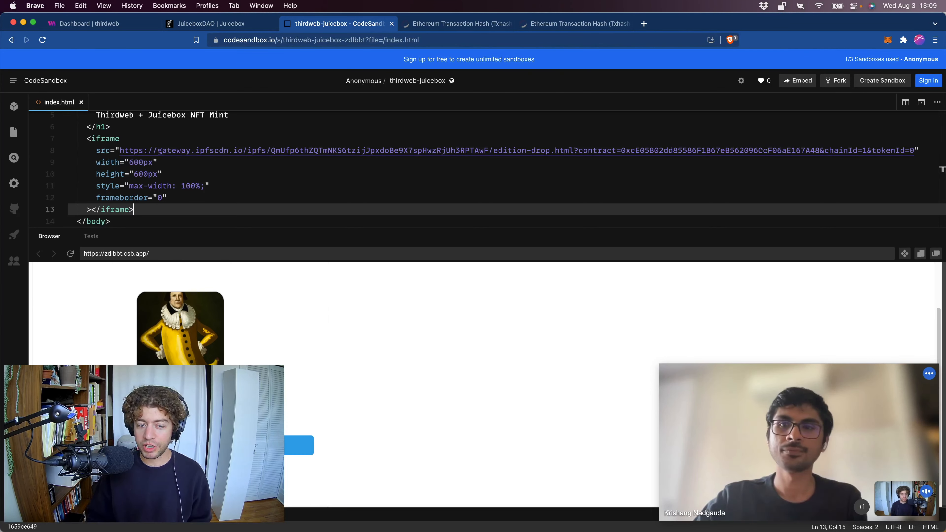
click(298, 446)
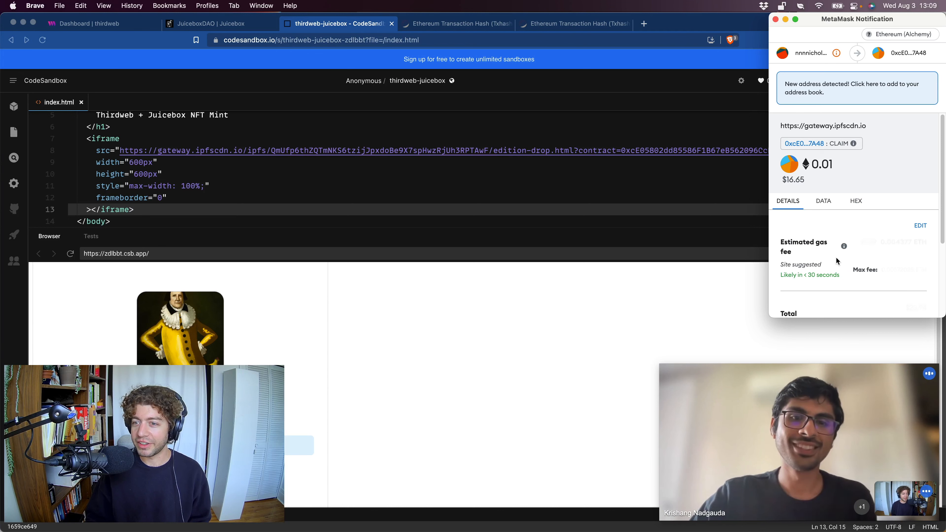
scroll(846, 261, down, 6)
click(890, 301)
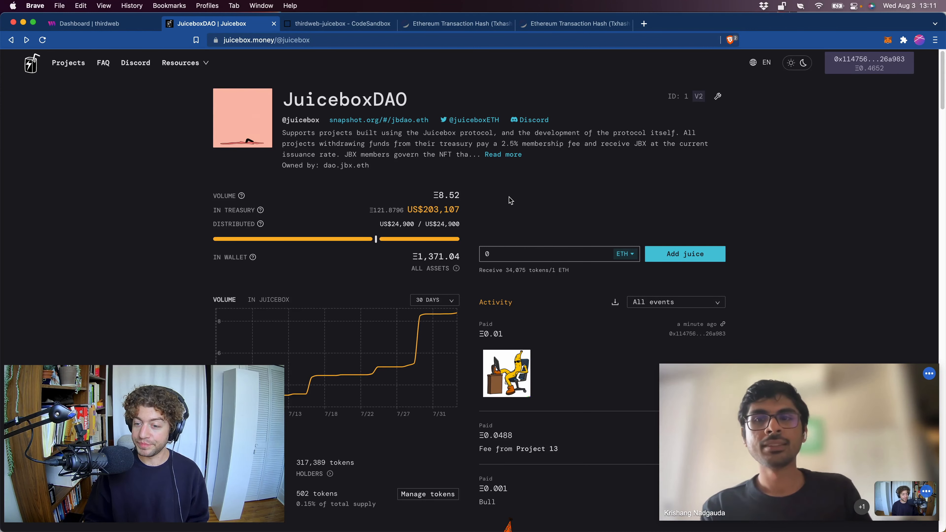
Step: Reload the JuiceboxDAO project page to check its treasury, token balance and activity, glancing at the drop's embed settings on thirdweb
key(super+r)
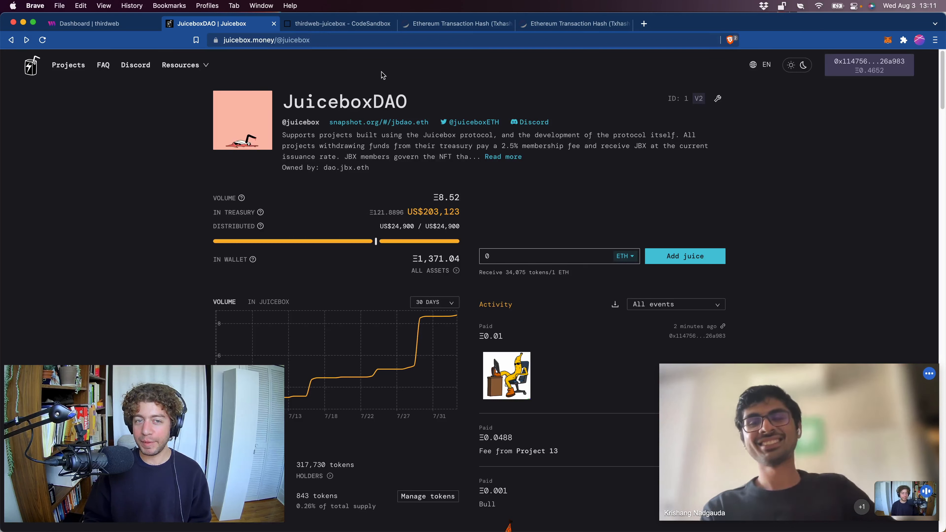
click(130, 29)
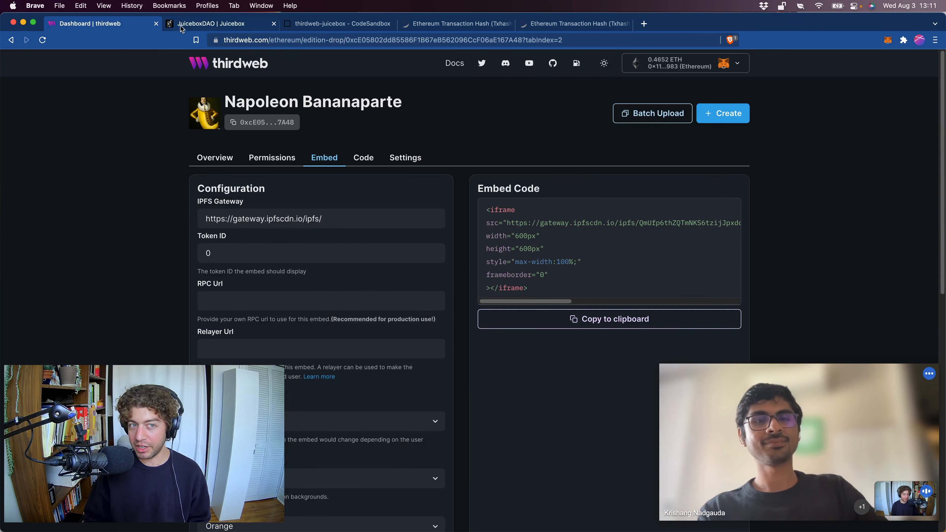
click(188, 26)
Step: Bring up thirdweb's Deploying a Pre-Built Contract guide in the second browser window and tile the JuiceboxDAO window beside it
key(super+grave)
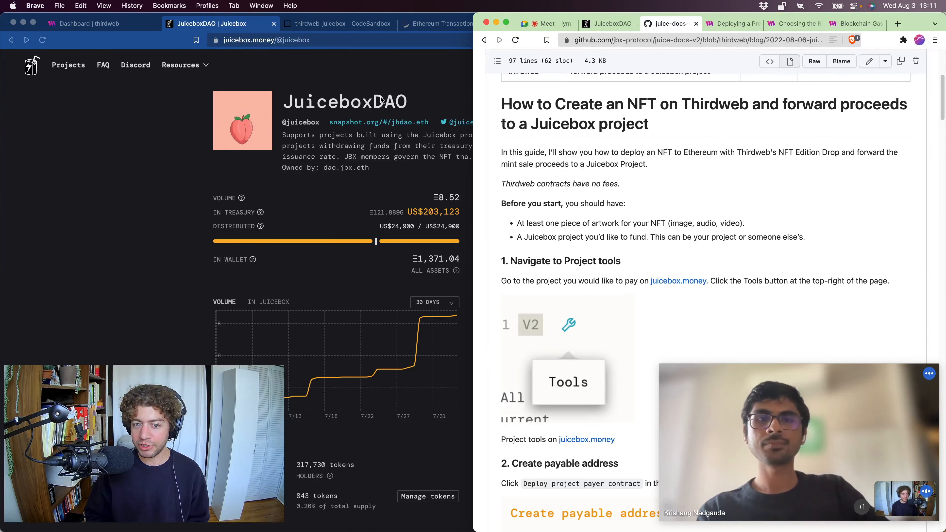
click(733, 24)
click(153, 224)
key(ctrl+alt+Down)
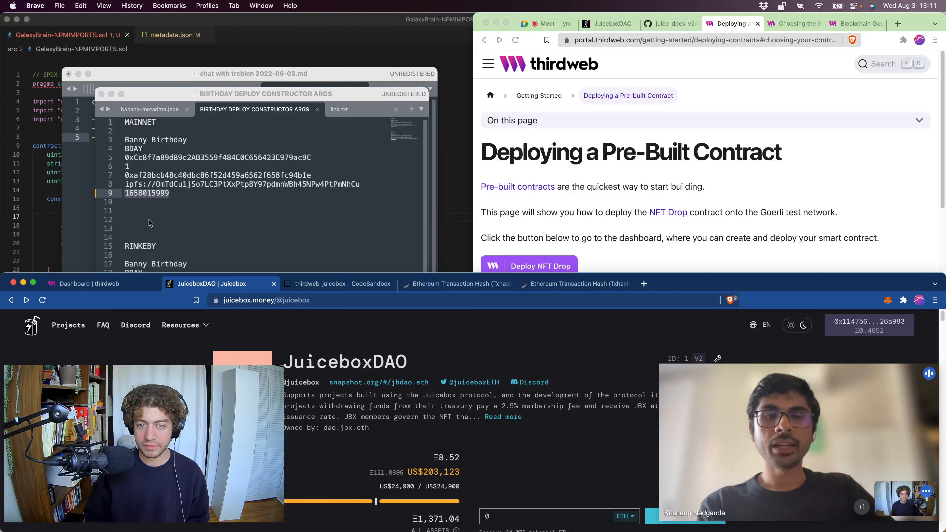
key(ctrl+alt+Left)
click(819, 196)
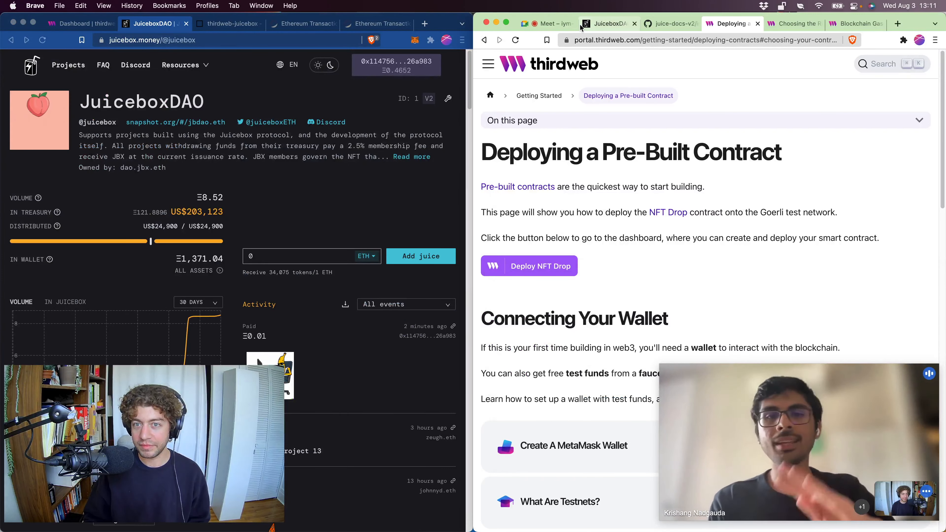
Step: Check the contract-choosing guide, open the thirdweb portal's home page, and reload the JuiceboxDAO project page
click(793, 24)
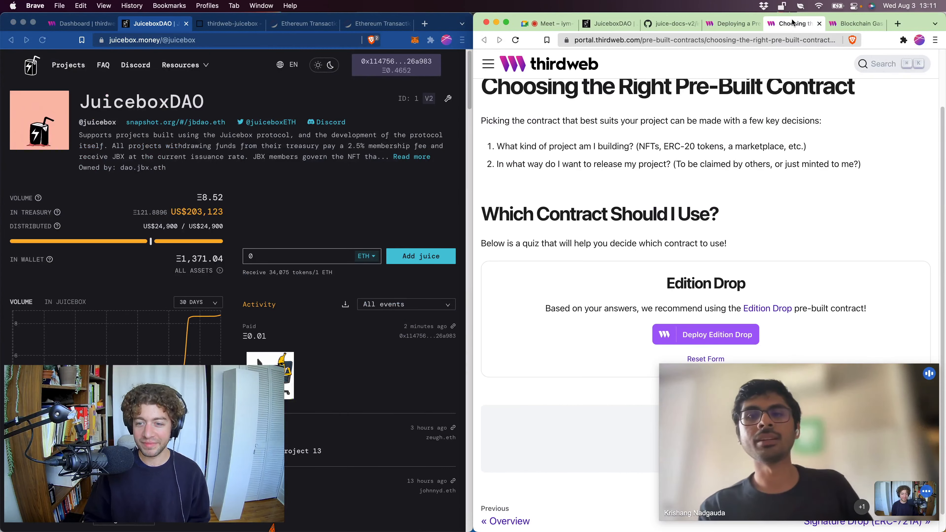
click(733, 23)
click(567, 71)
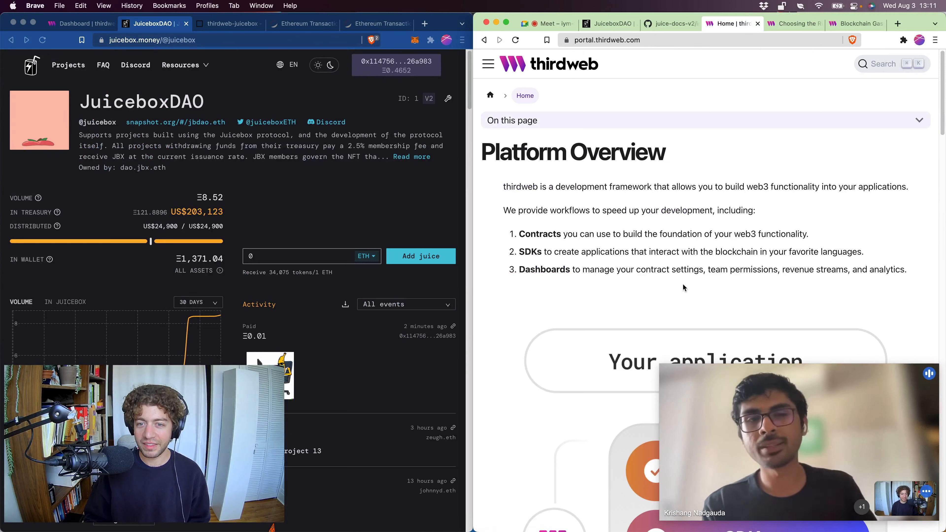
click(402, 217)
key(super+r)
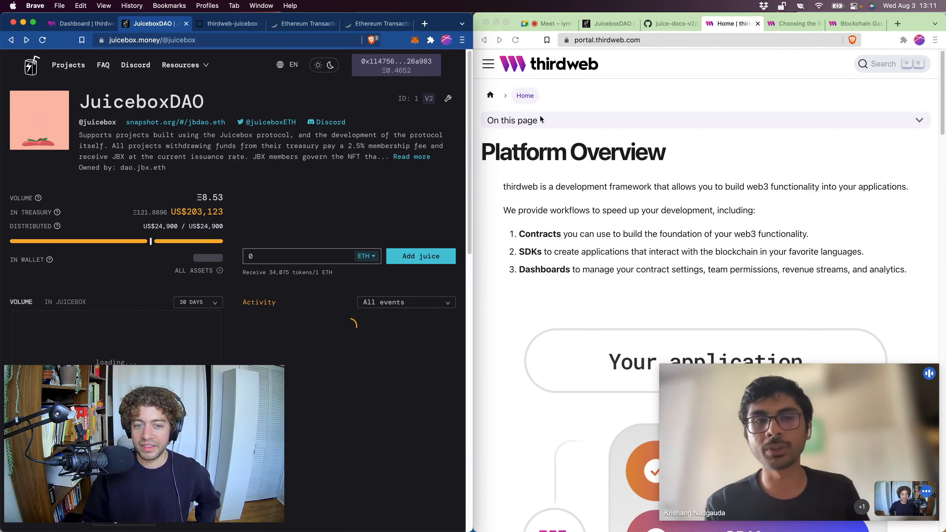